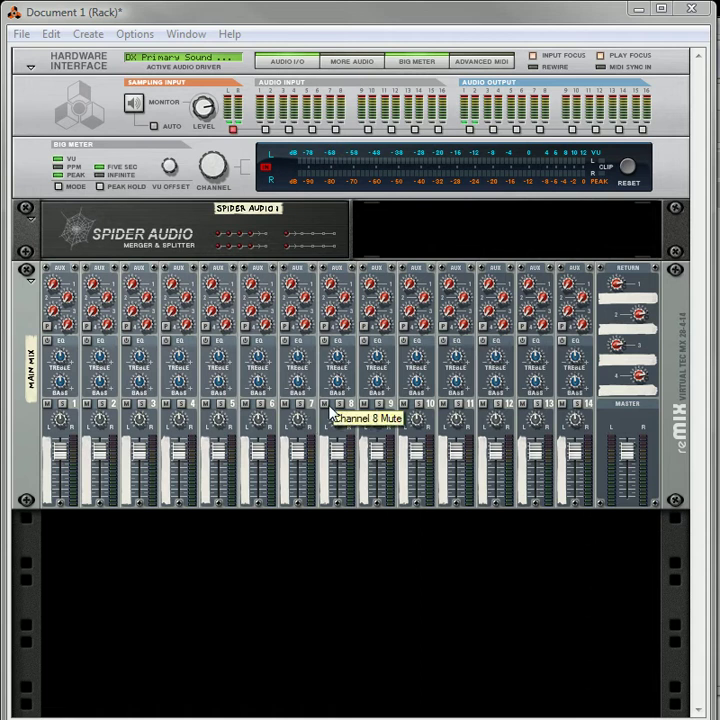
# Step: Dismiss the rack's device list and move the Song Samples window to the right beside the mixer
pyautogui.rightClick(224, 560)
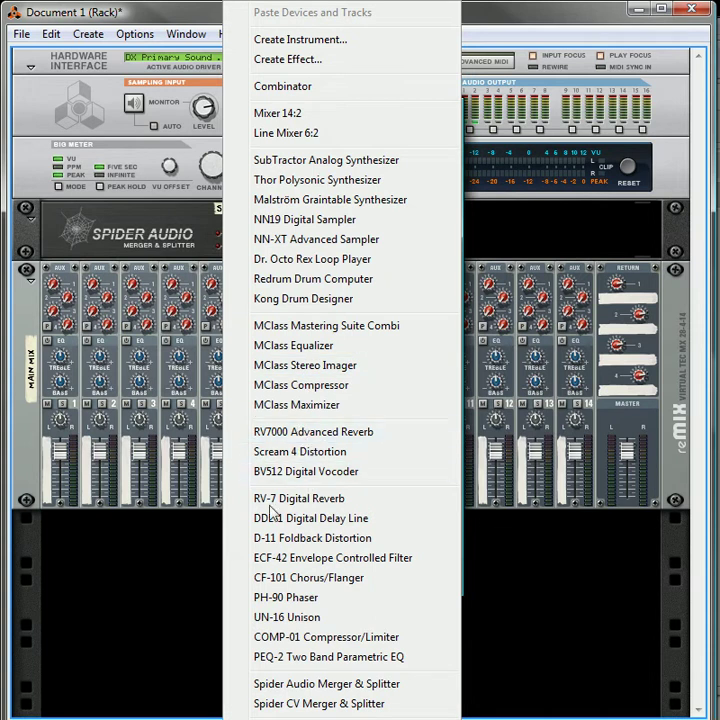
pyautogui.click(117, 587)
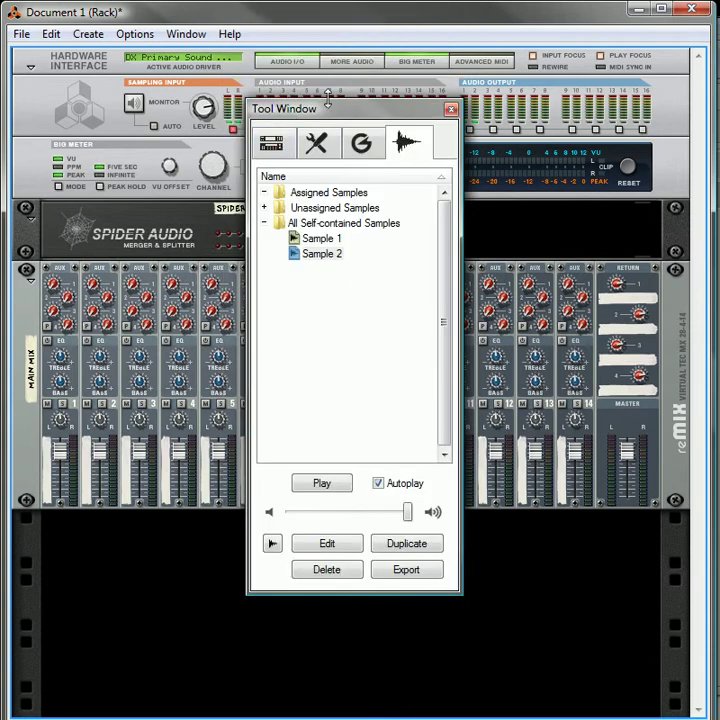
pyautogui.moveTo(337, 113); pyautogui.dragTo(399, 109)
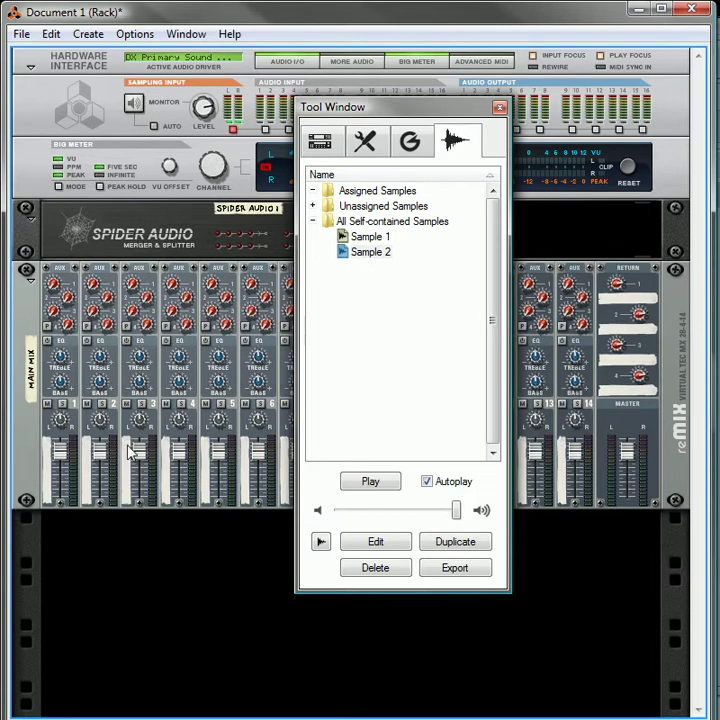
pyautogui.click(371, 239)
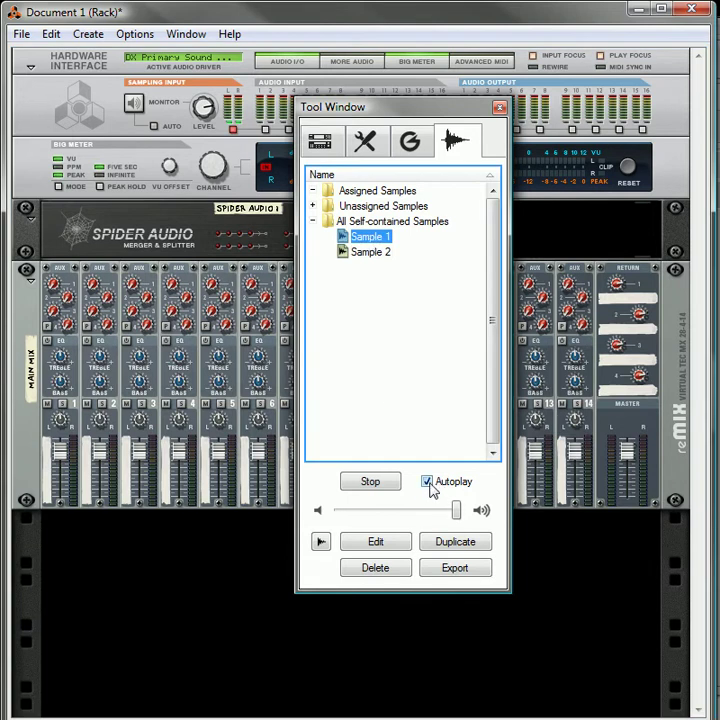
pyautogui.click(377, 258)
pyautogui.click(374, 239)
pyautogui.click(430, 483)
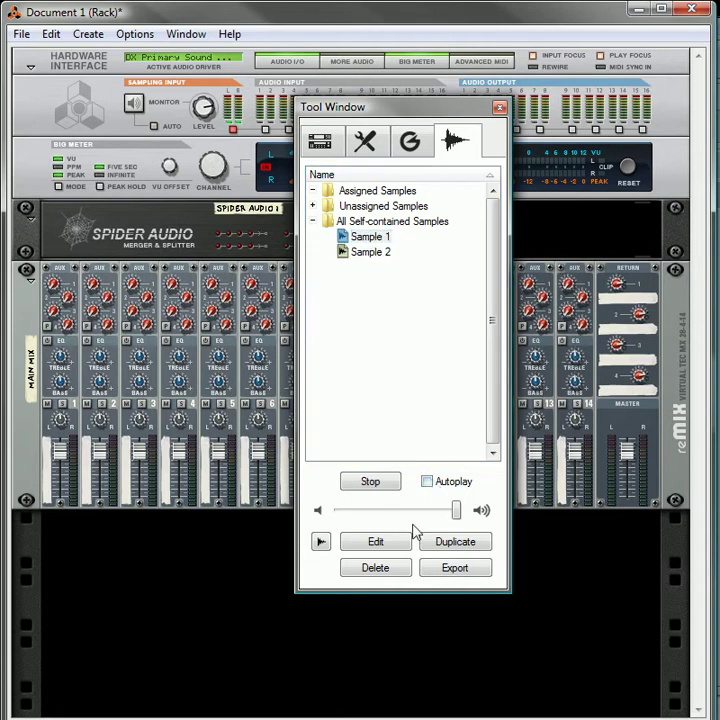
pyautogui.click(368, 253)
pyautogui.click(368, 236)
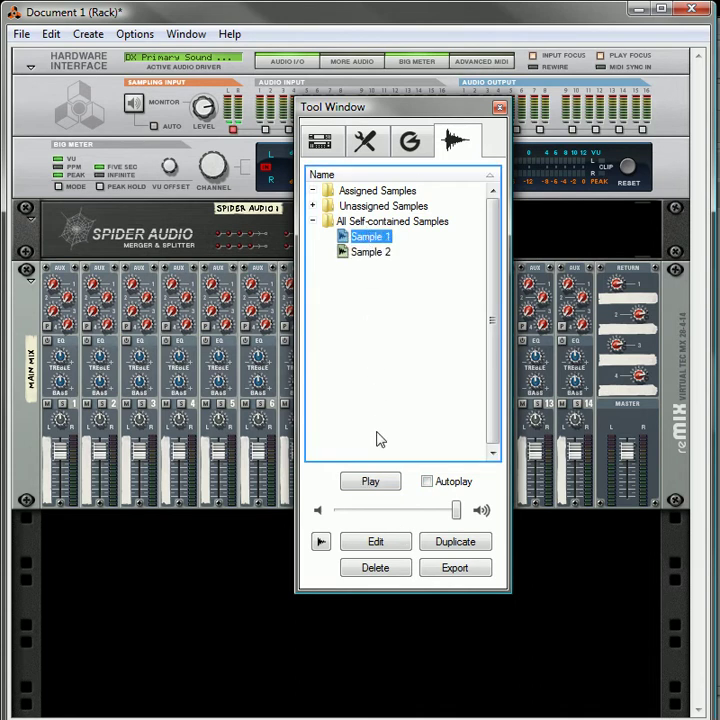
pyautogui.click(428, 482)
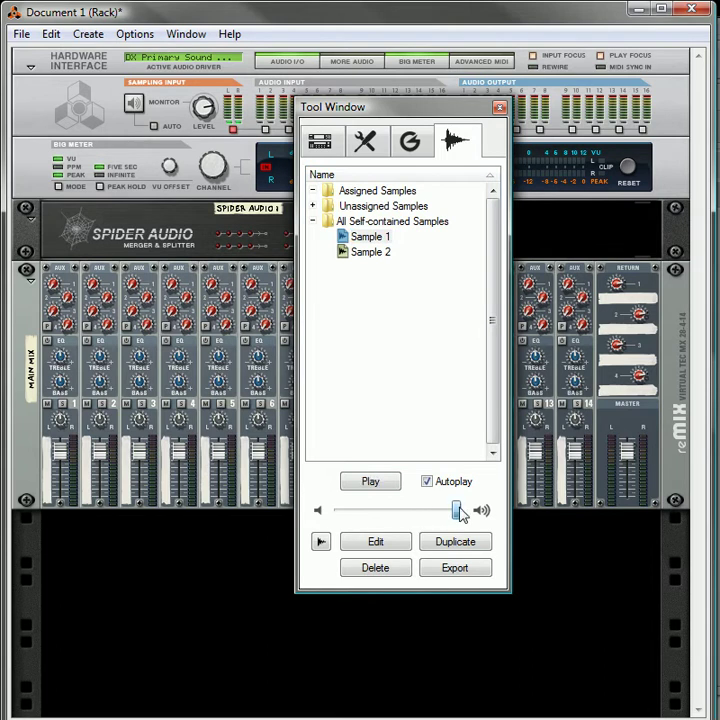
pyautogui.moveTo(457, 512); pyautogui.dragTo(476, 522)
pyautogui.click(397, 546)
pyautogui.moveTo(489, 80); pyautogui.dragTo(461, 143)
pyautogui.click(541, 568)
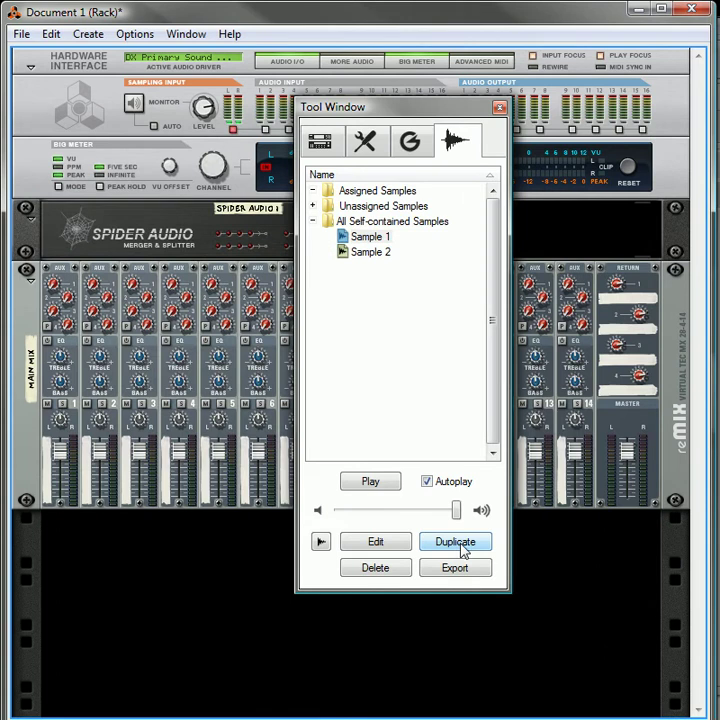
pyautogui.click(371, 239)
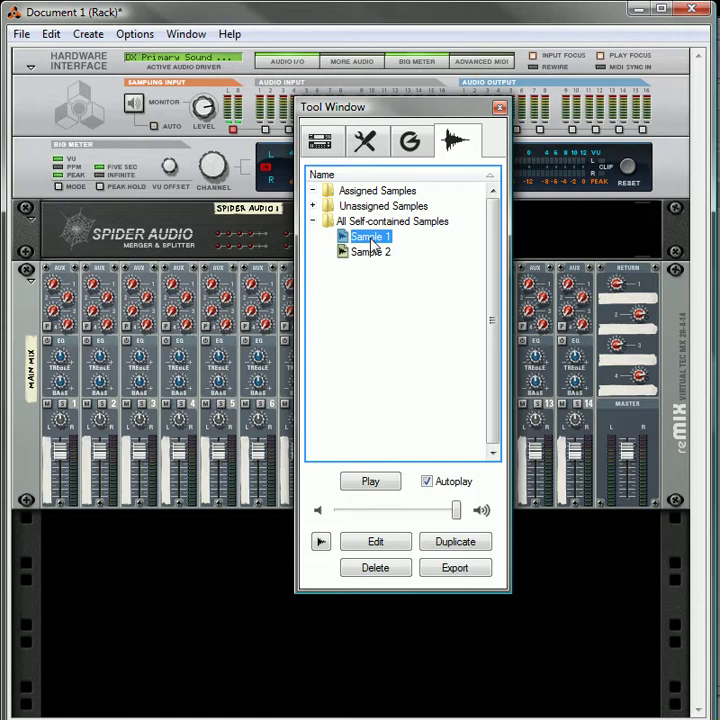
pyautogui.click(388, 488)
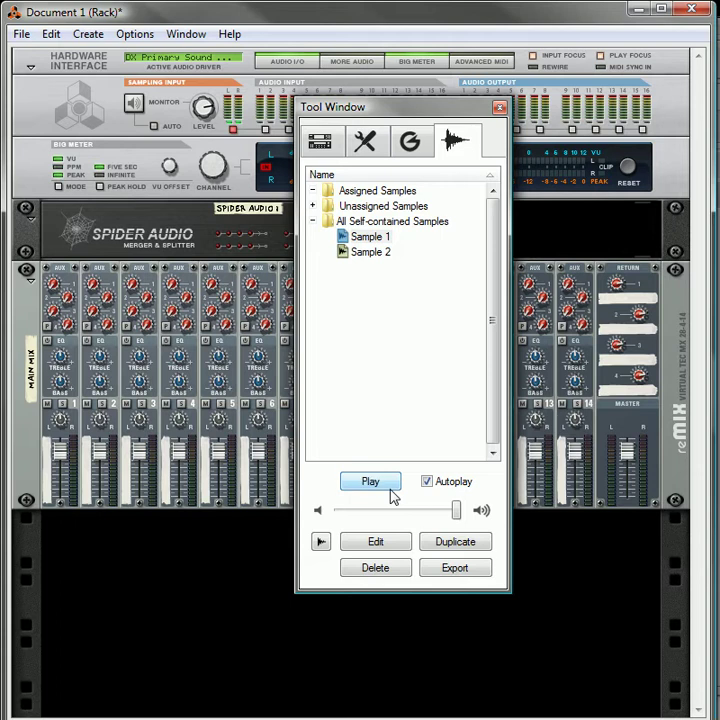
# Step: Duplicate Sample 1 as Sample 1 Copy and open the copy in the sample editor
pyautogui.click(465, 545)
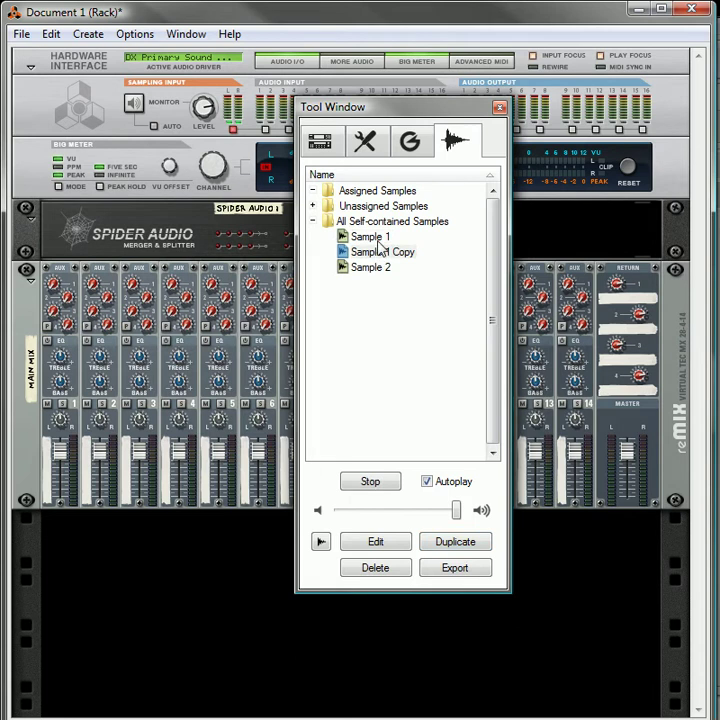
pyautogui.click(375, 547)
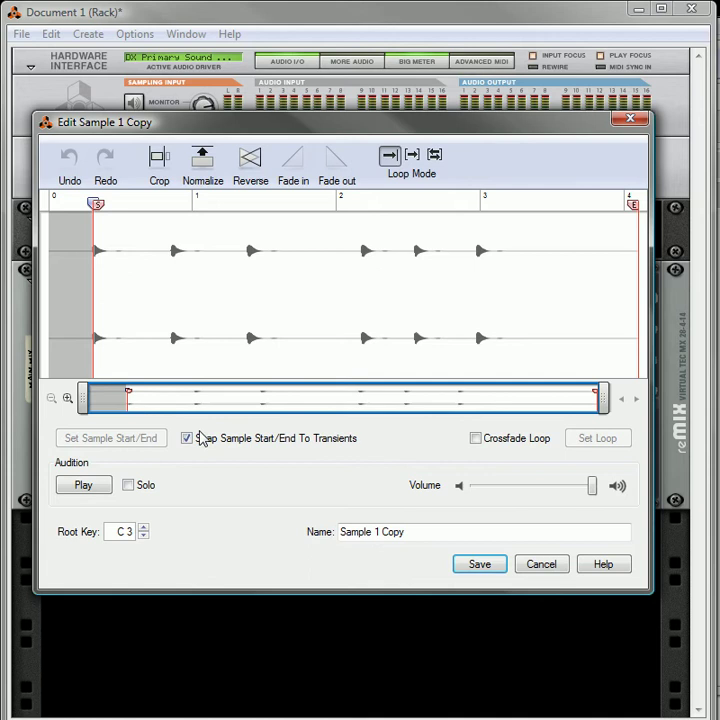
pyautogui.moveTo(386, 275); pyautogui.dragTo(512, 275)
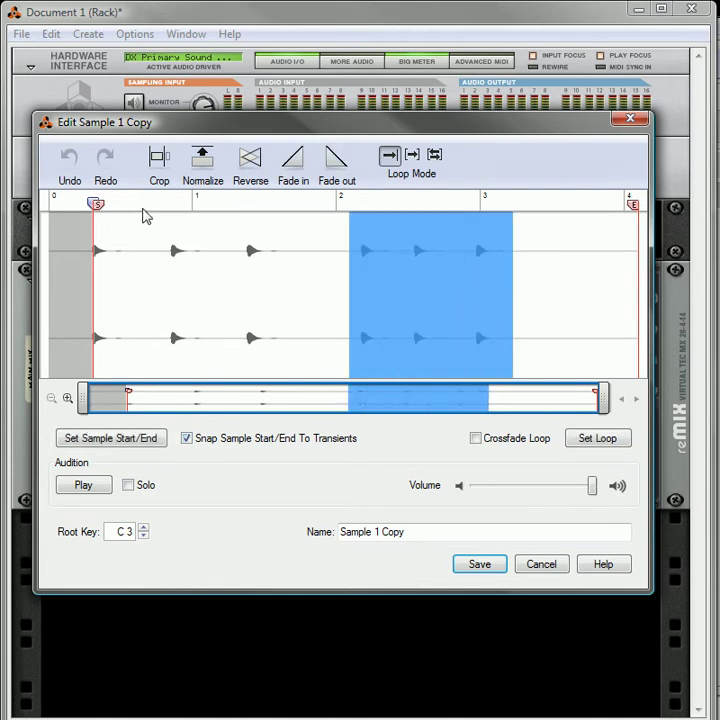
pyautogui.click(255, 238)
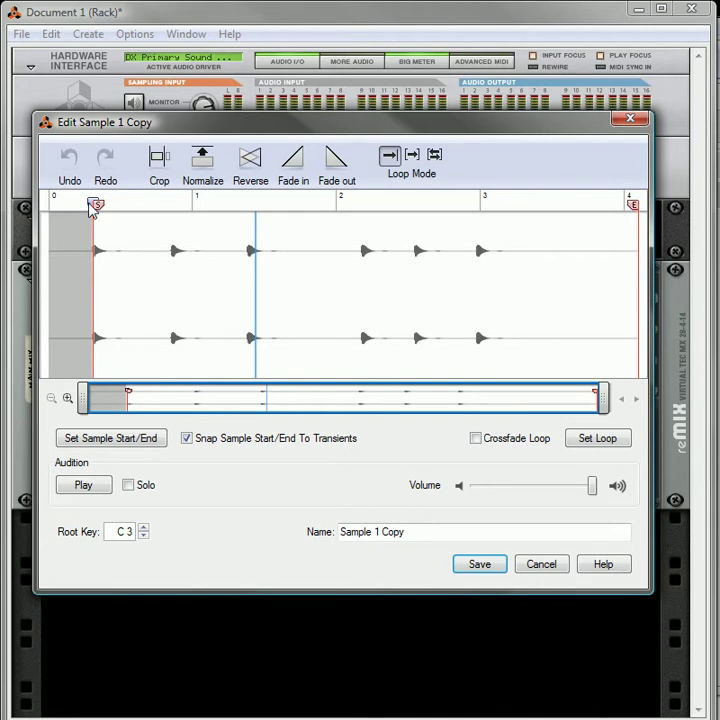
# Step: Move the copy's start and end markers around the hits between bars 2 and 3, test a crop, then undo it
pyautogui.moveTo(98, 206); pyautogui.dragTo(338, 202)
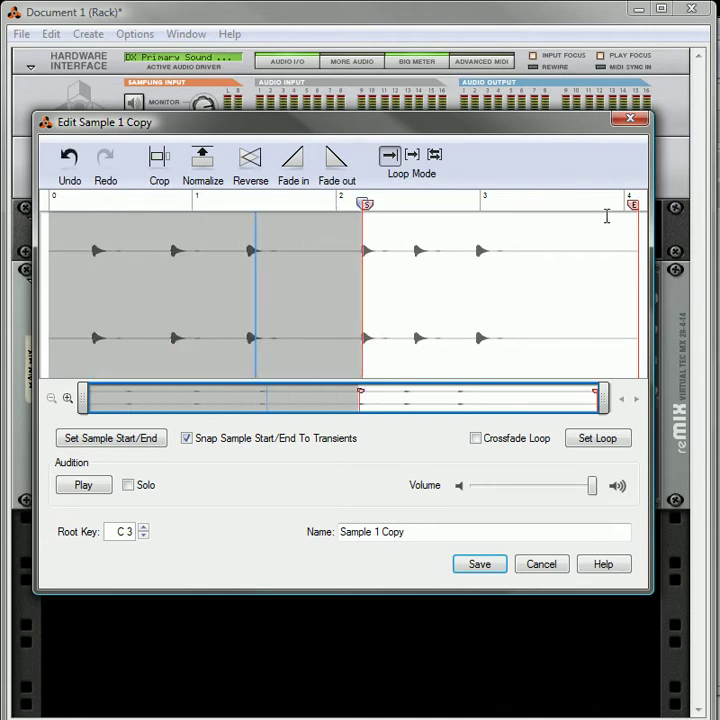
pyautogui.moveTo(634, 206); pyautogui.dragTo(551, 219)
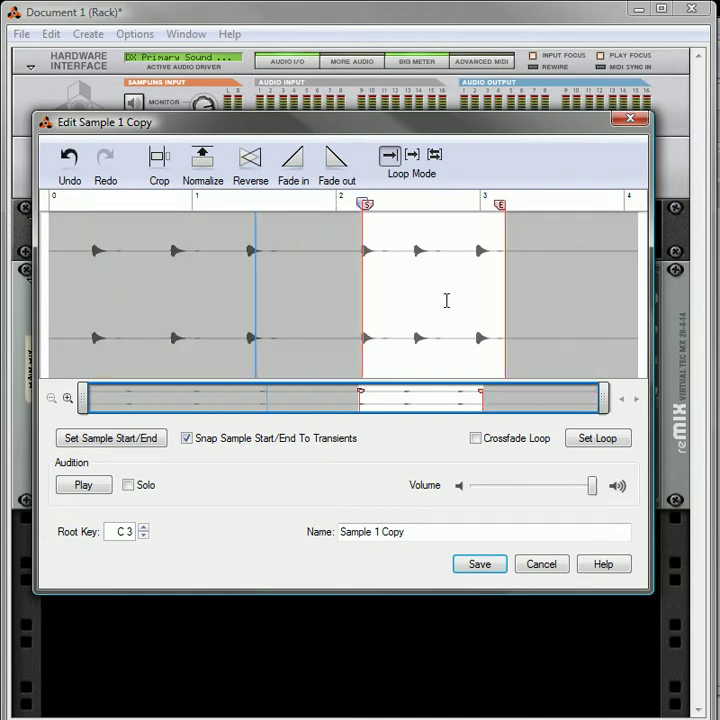
pyautogui.click(159, 160)
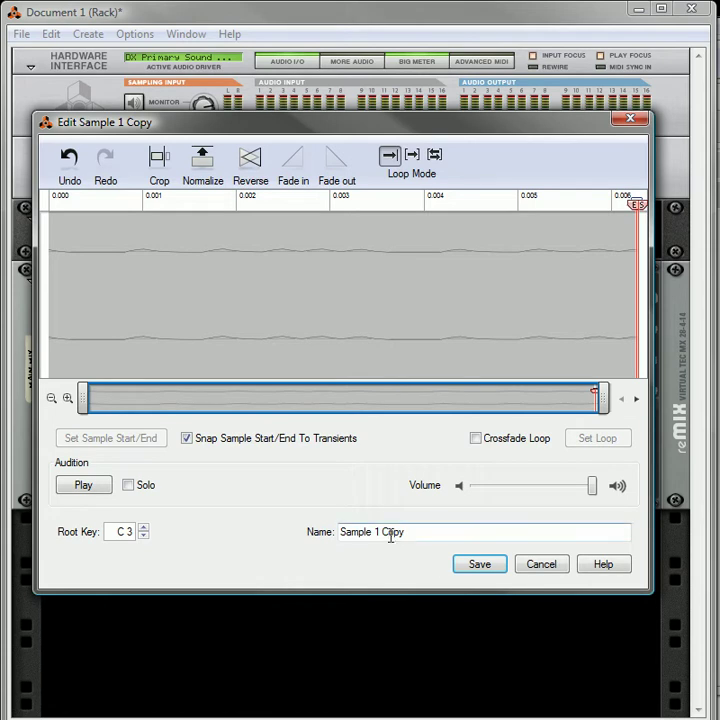
pyautogui.click(71, 168)
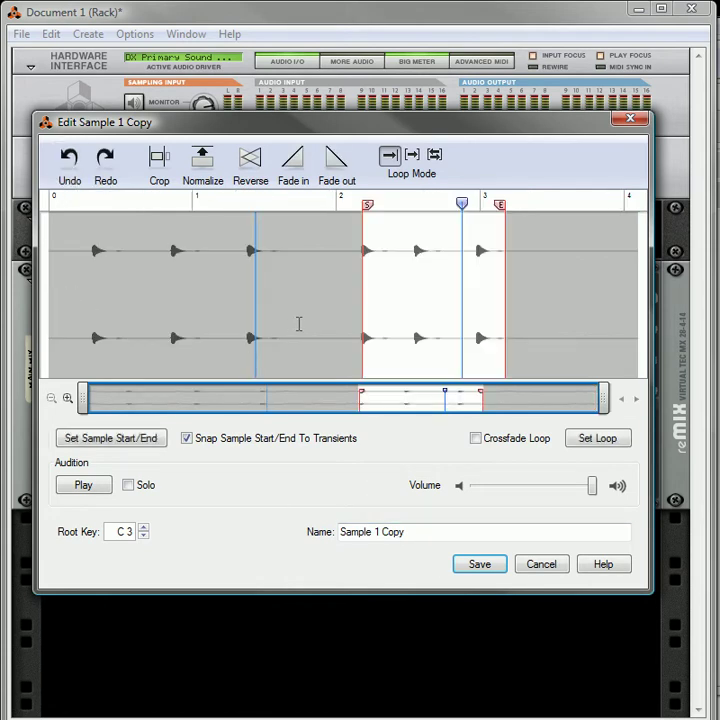
# Step: Try setting start and end at the position line, undo it, and clear the line
pyautogui.click(110, 438)
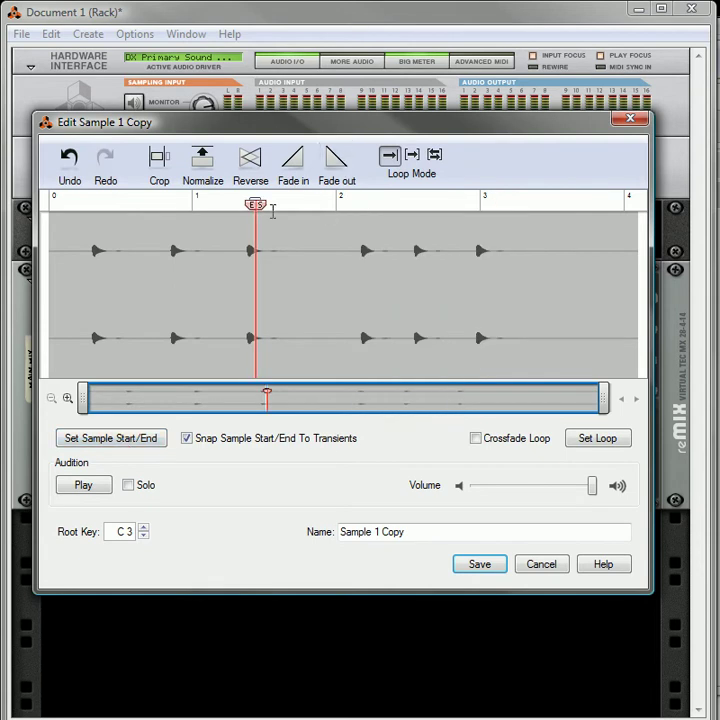
pyautogui.click(69, 160)
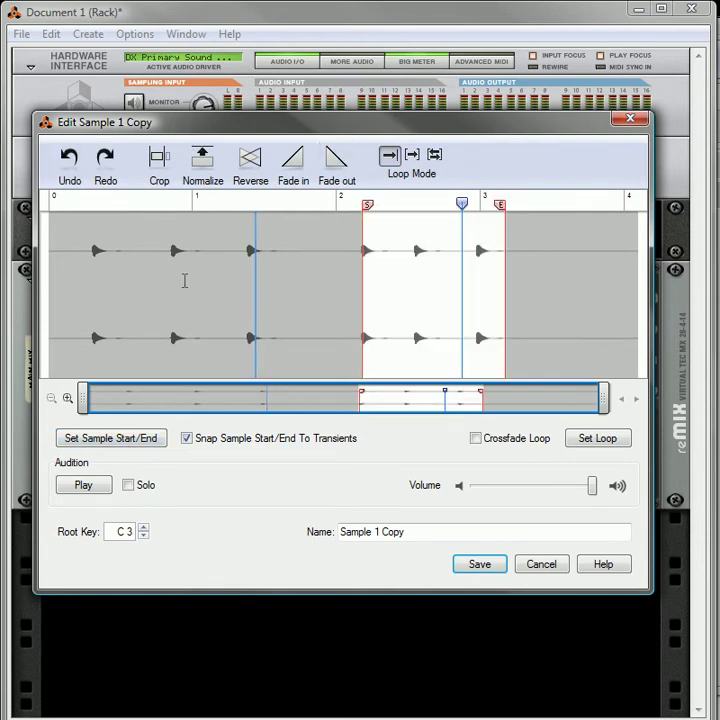
pyautogui.click(365, 229)
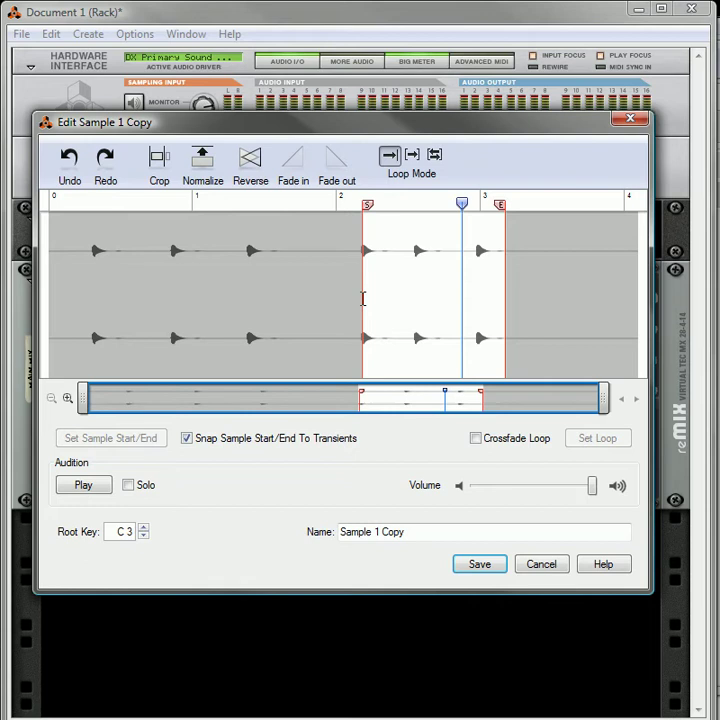
# Step: Audition the marked region, crop Sample 1 Copy to it and save the edits
pyautogui.click(97, 485)
pyautogui.moveTo(461, 203)
pyautogui.mouseDown()
pyautogui.moveTo(357, 214)
pyautogui.moveTo(366, 220)
pyautogui.moveTo(357, 222)
pyautogui.moveTo(366, 220)
pyautogui.mouseUp()
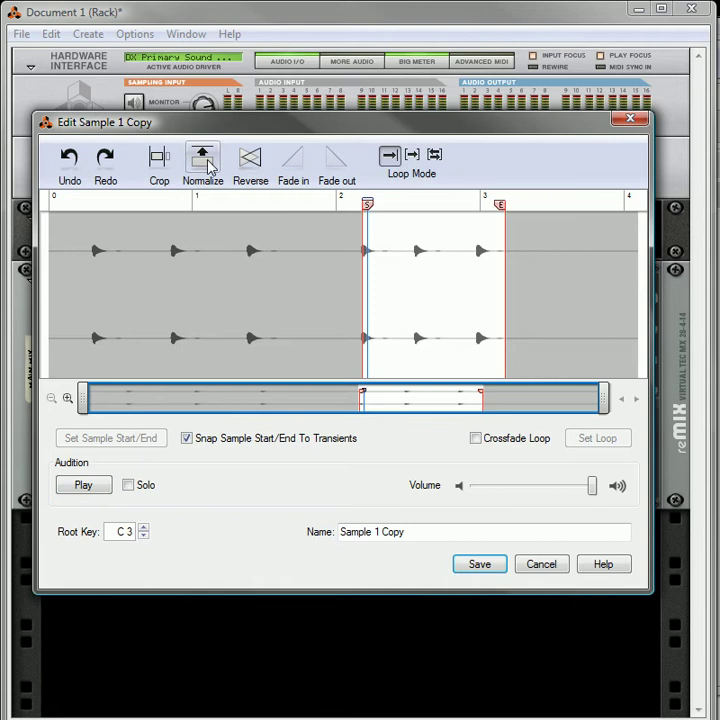
pyautogui.click(158, 160)
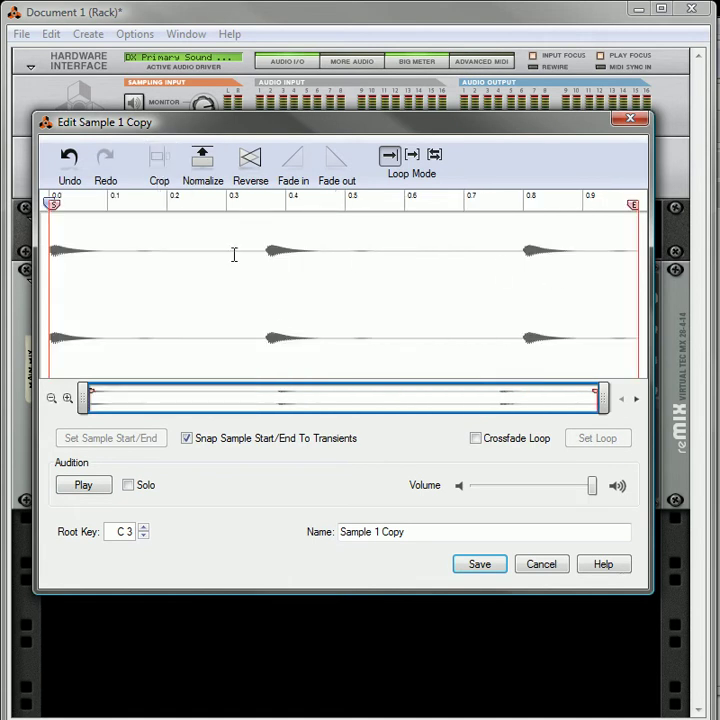
pyautogui.click(478, 566)
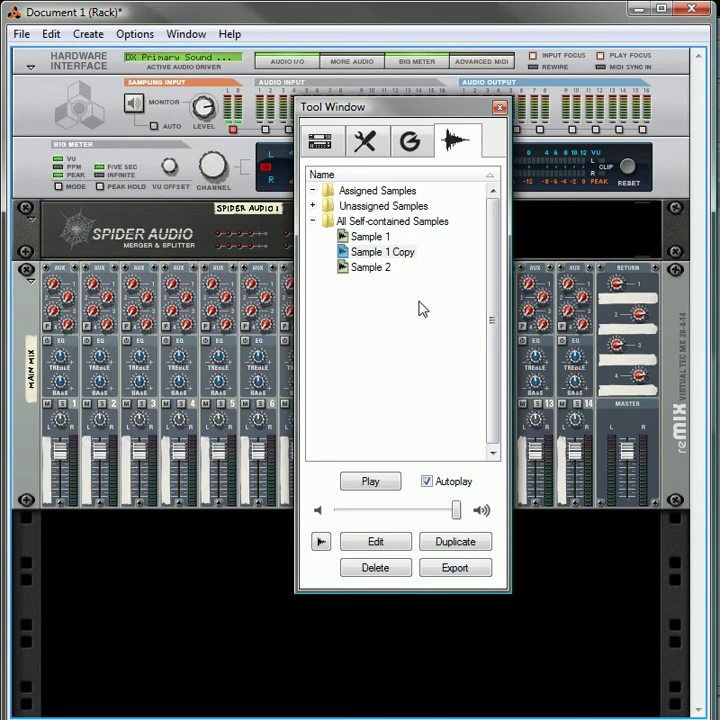
# Step: Edit Sample 1, pull its end marker back past the third hit, crop and save
pyautogui.click(369, 238)
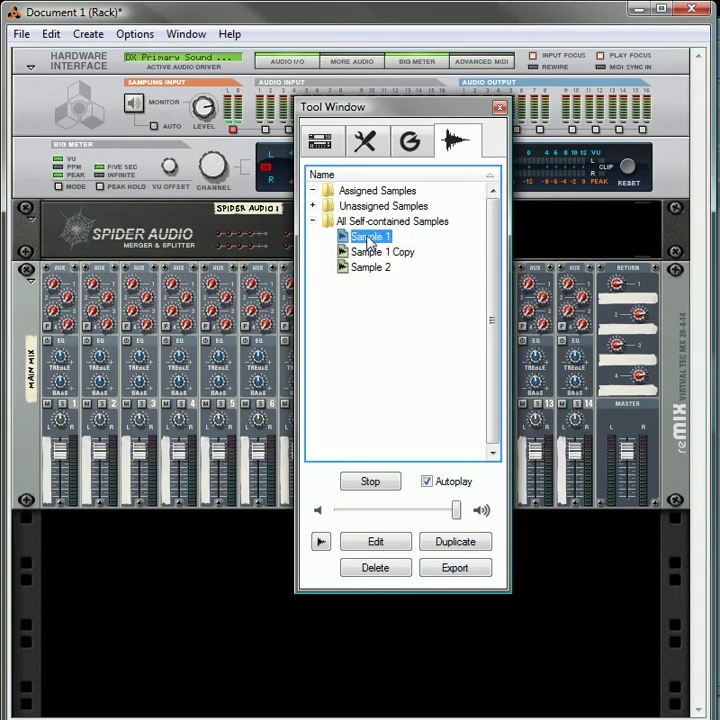
pyautogui.doubleClick(369, 238)
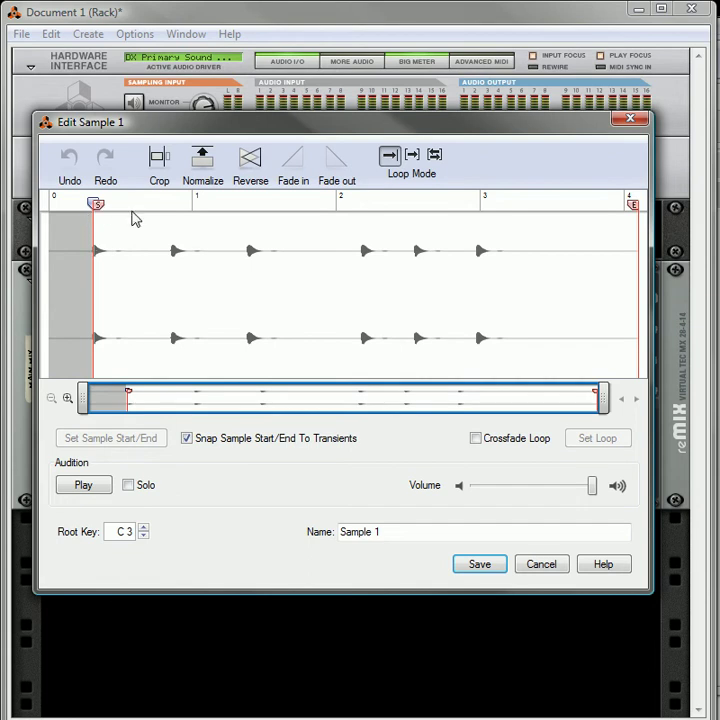
pyautogui.moveTo(637, 208)
pyautogui.mouseDown()
pyautogui.moveTo(257, 233)
pyautogui.moveTo(305, 230)
pyautogui.moveTo(215, 247)
pyautogui.mouseUp()
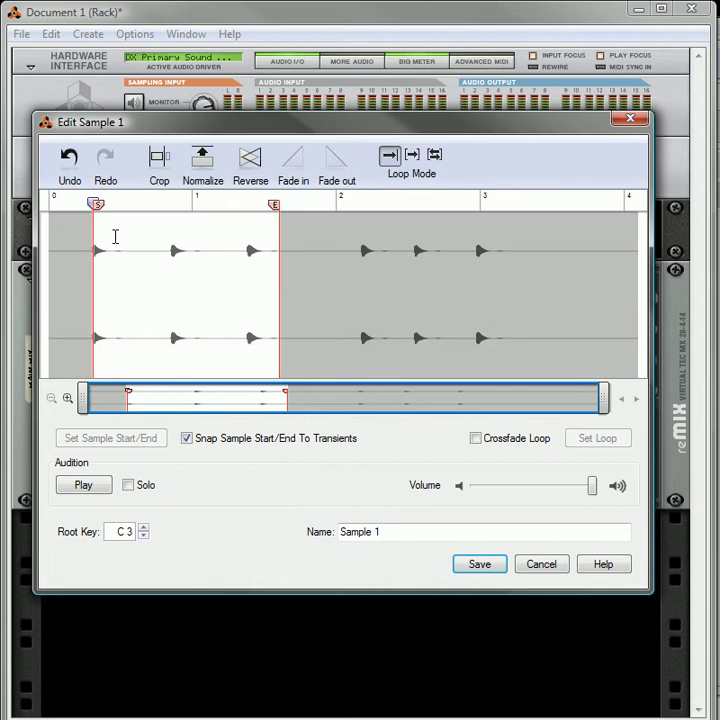
pyautogui.click(160, 160)
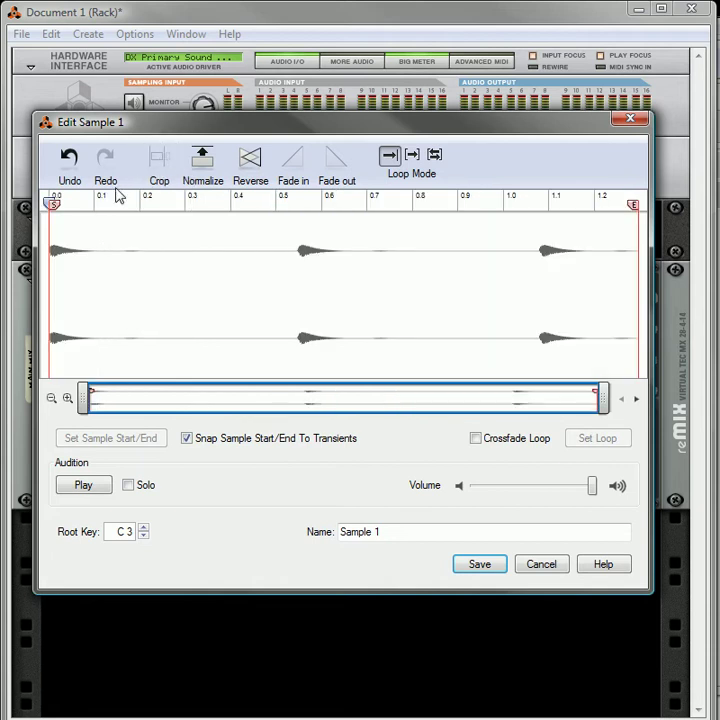
pyautogui.click(478, 568)
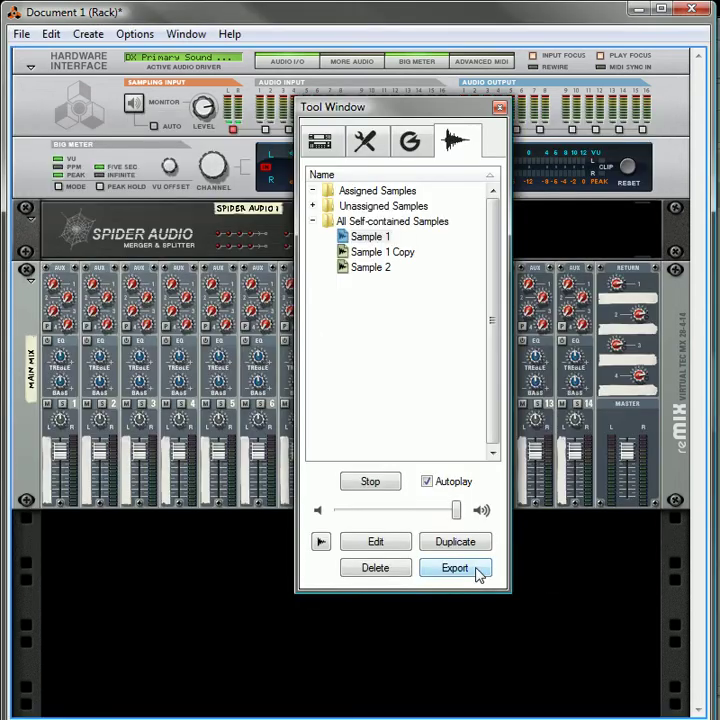
# Step: Edit Sample 1 Copy, replace its name with 'Sample 1-1' and save it
pyautogui.click(368, 256)
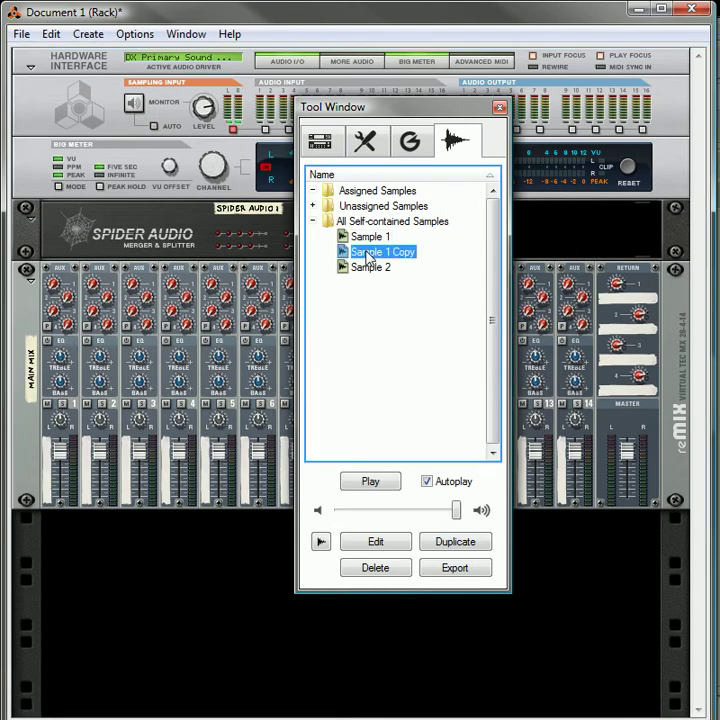
pyautogui.doubleClick(368, 256)
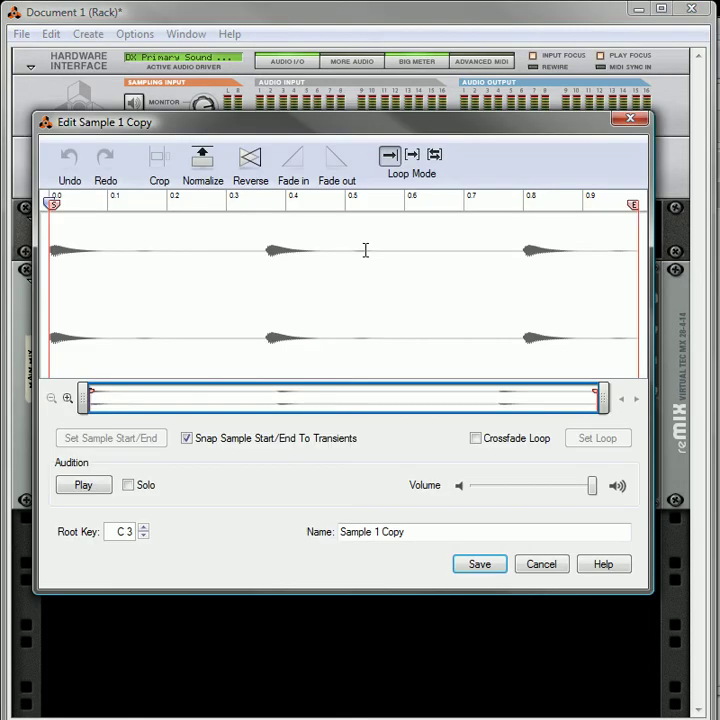
pyautogui.click(399, 530)
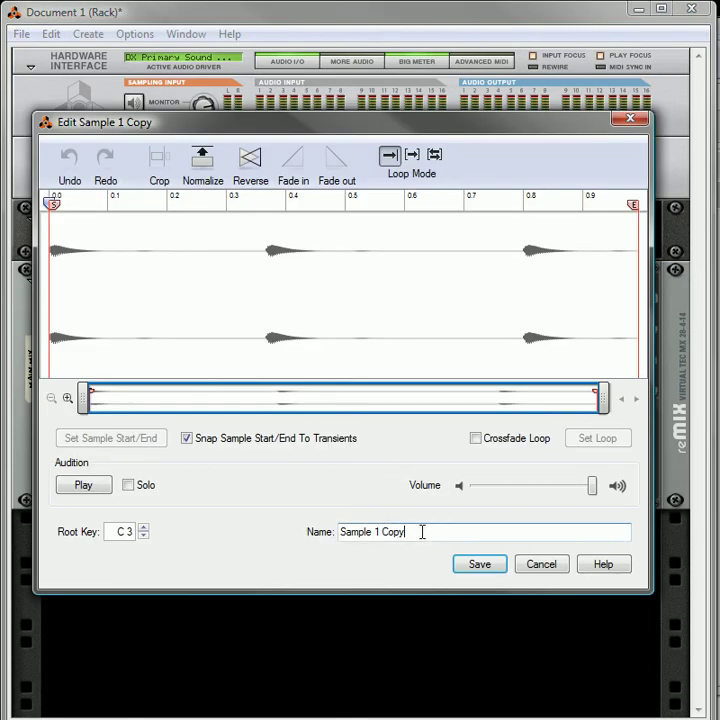
pyautogui.hotkey('ctrl', 'a')
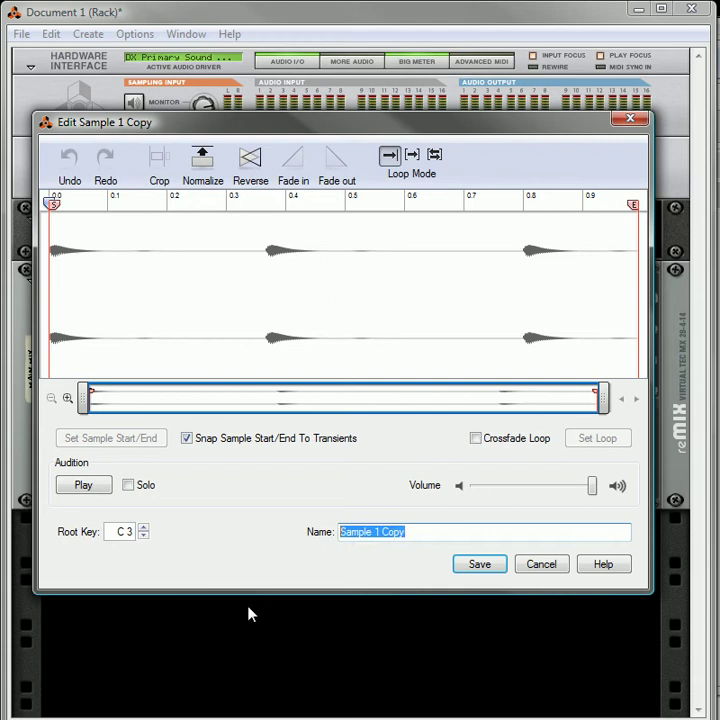
pyautogui.write('Sample')
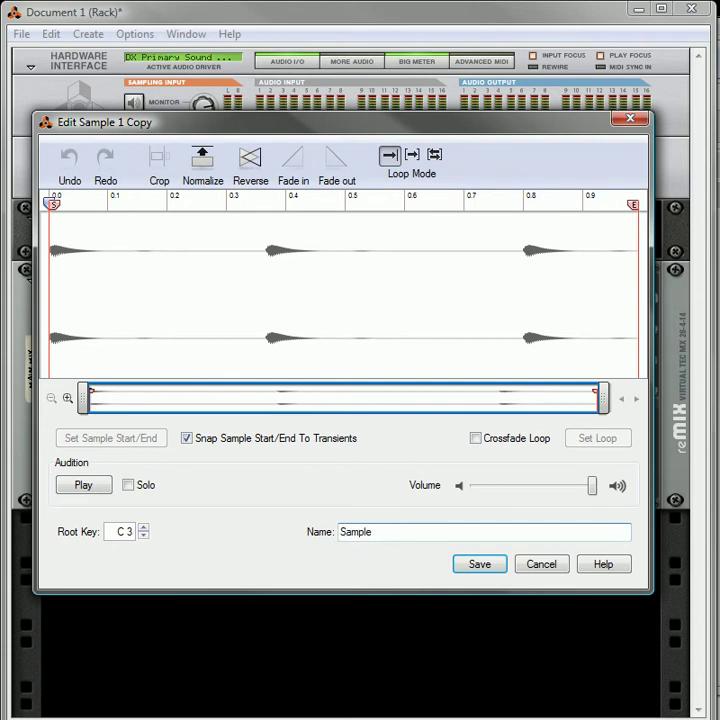
pyautogui.press('BackSpace')
pyautogui.click(500, 569)
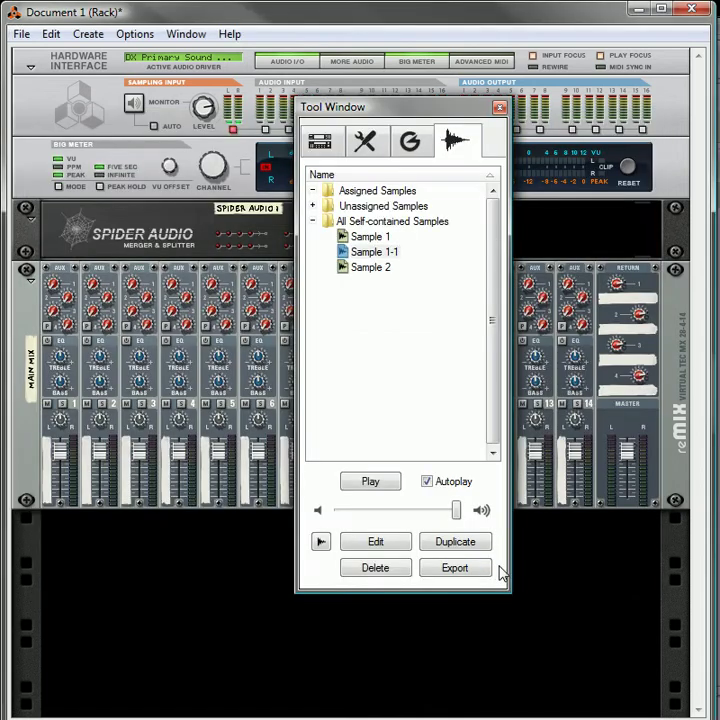
pyautogui.click(373, 240)
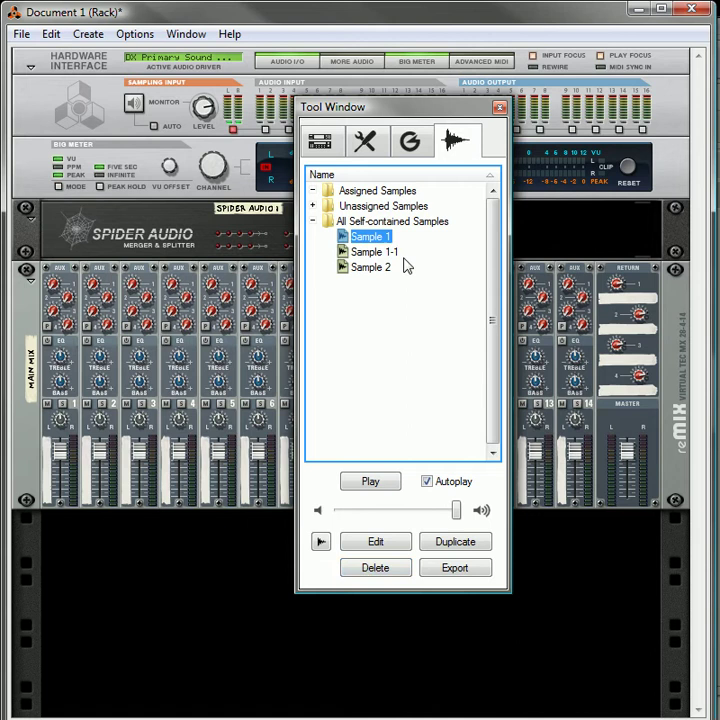
pyautogui.click(455, 568)
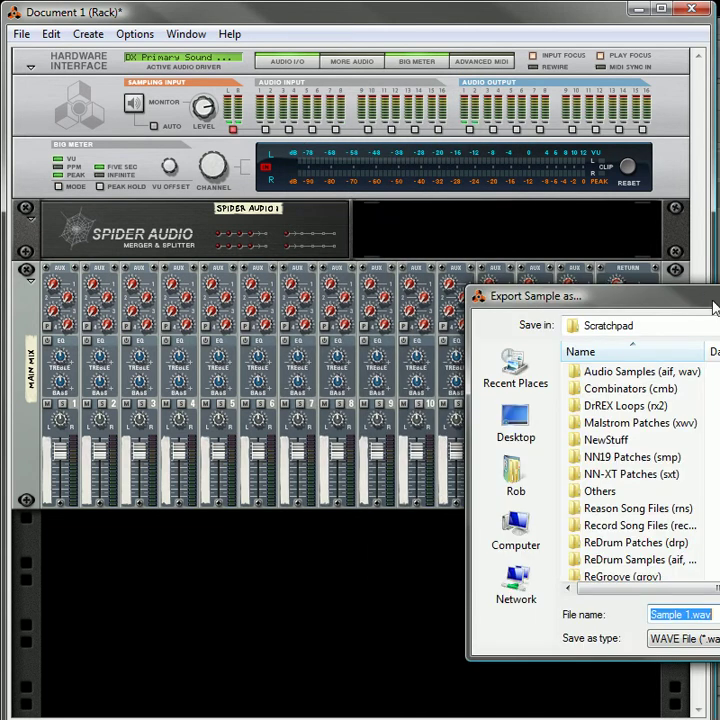
pyautogui.moveTo(714, 306); pyautogui.dragTo(383, 113)
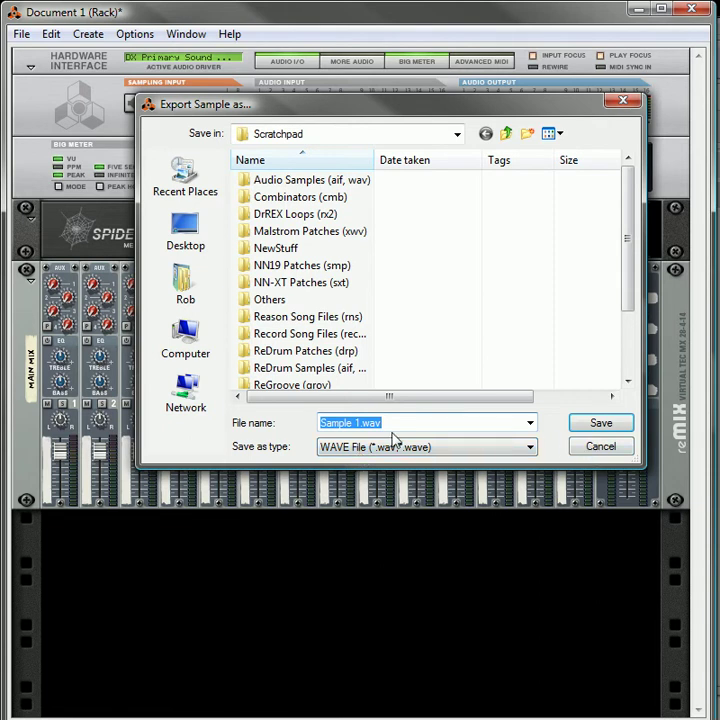
pyautogui.click(593, 449)
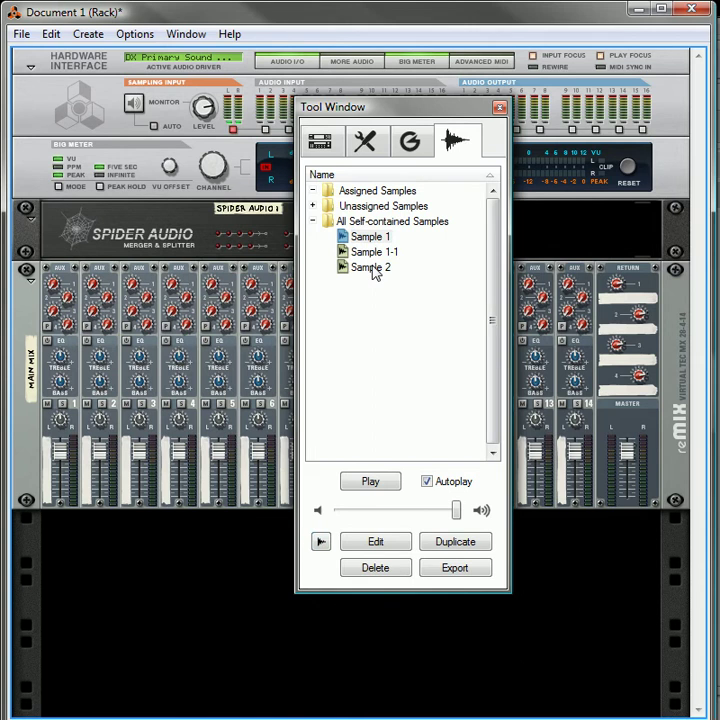
# Step: Close the Tool Window and add a Kong Drum Designer with its drum and FX slots shown
pyautogui.click(503, 108)
pyautogui.rightClick(204, 571)
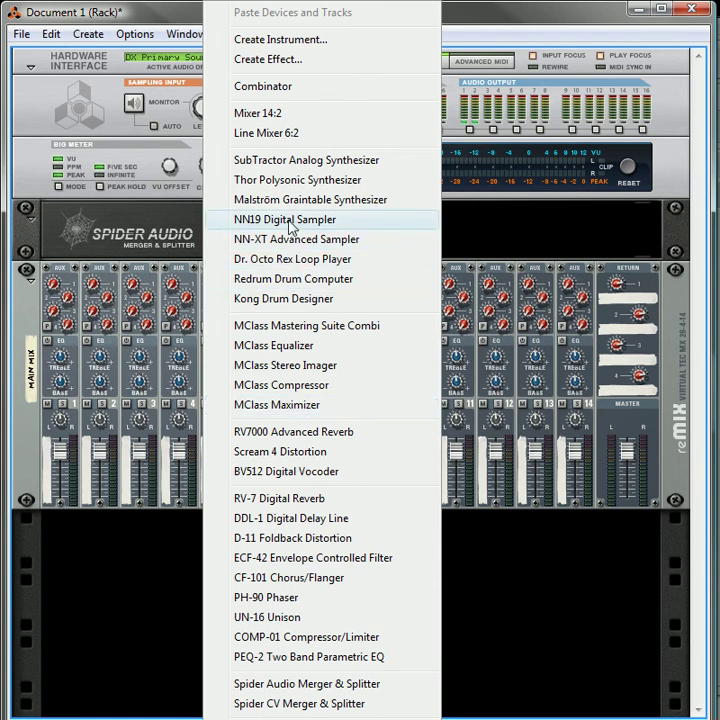
pyautogui.click(298, 305)
pyautogui.click(75, 526)
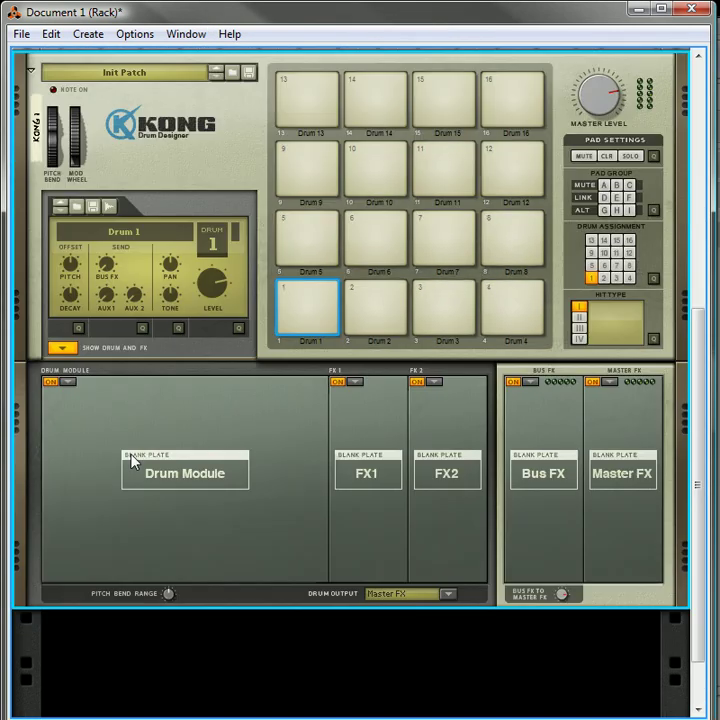
pyautogui.click(70, 382)
# Step: Load an NN-Nano Sampler into Drum 1 and put Sample 1 on its first hit
pyautogui.click(129, 428)
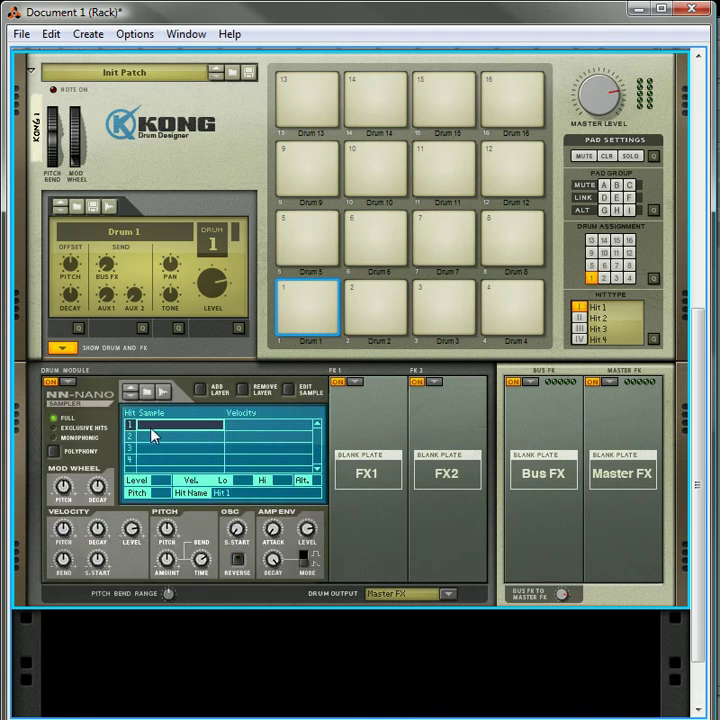
pyautogui.doubleClick(157, 430)
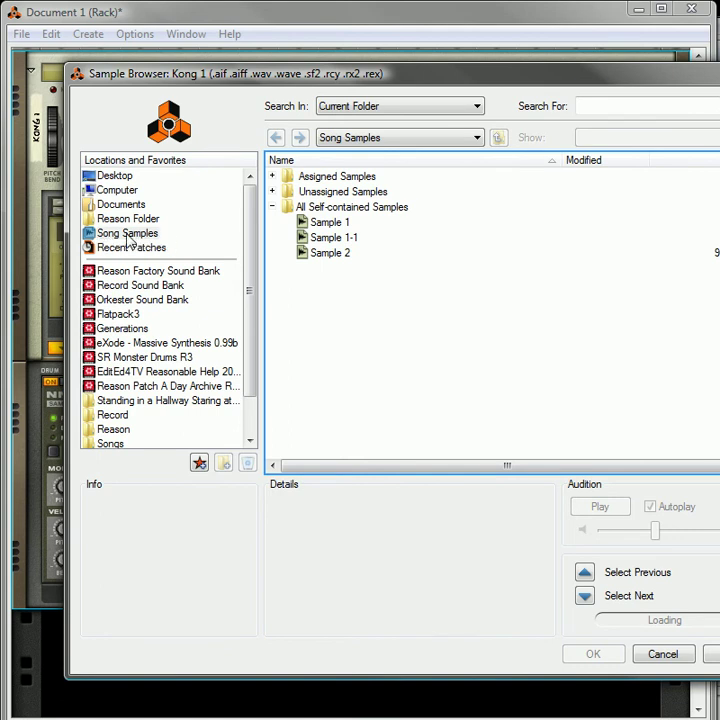
pyautogui.click(326, 222)
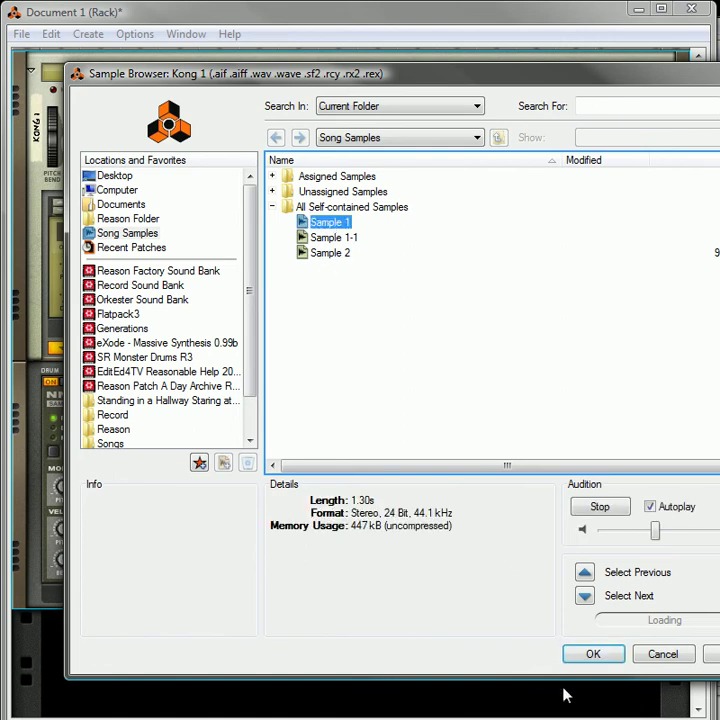
pyautogui.click(597, 654)
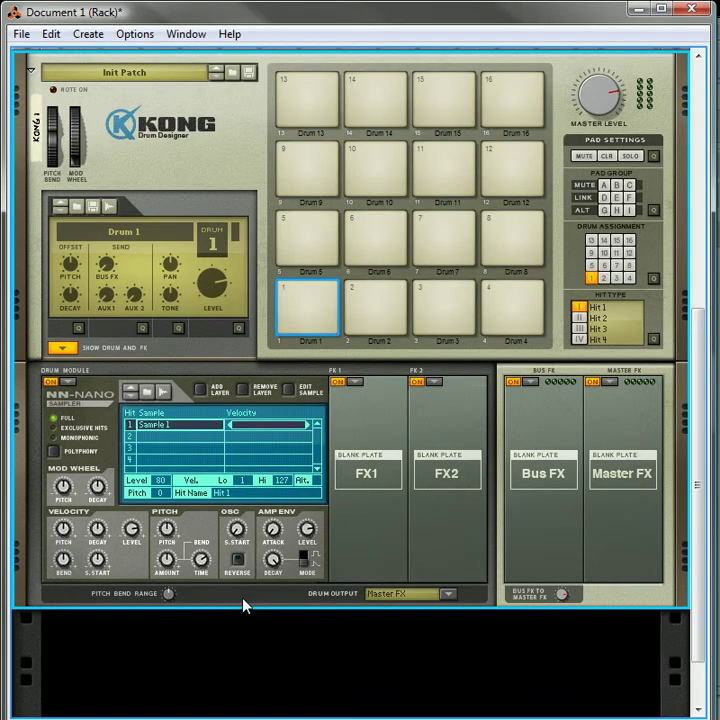
# Step: Add a second layer to the hit and load Sample 1-1 into it
pyautogui.click(206, 390)
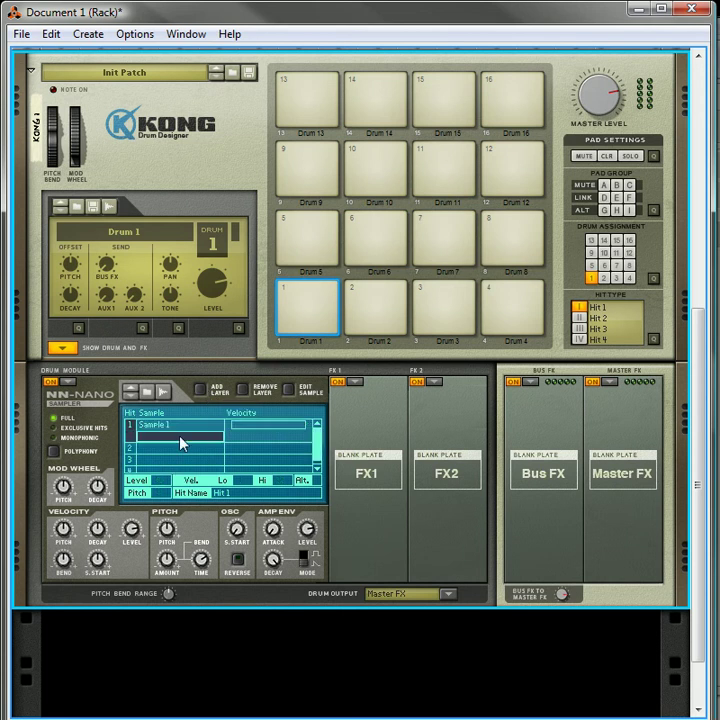
pyautogui.doubleClick(181, 446)
pyautogui.click(318, 238)
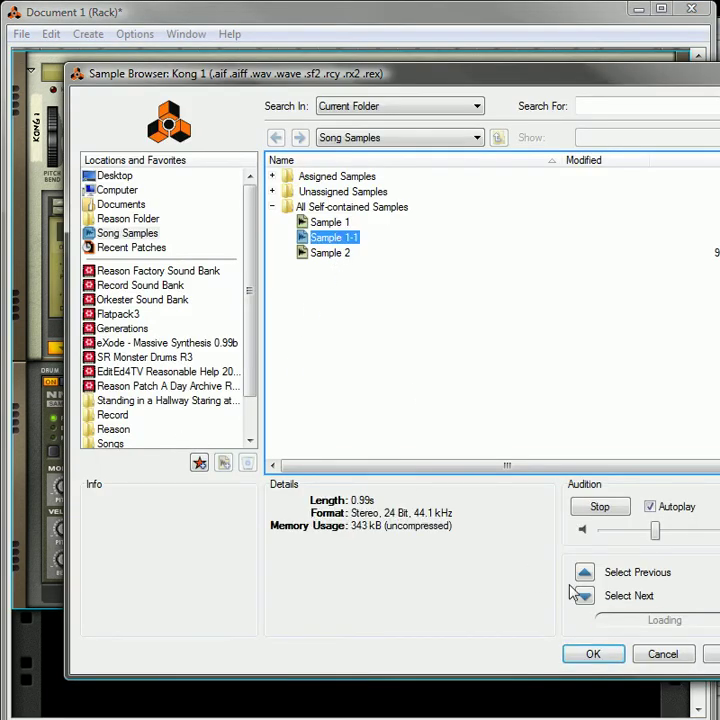
pyautogui.click(594, 655)
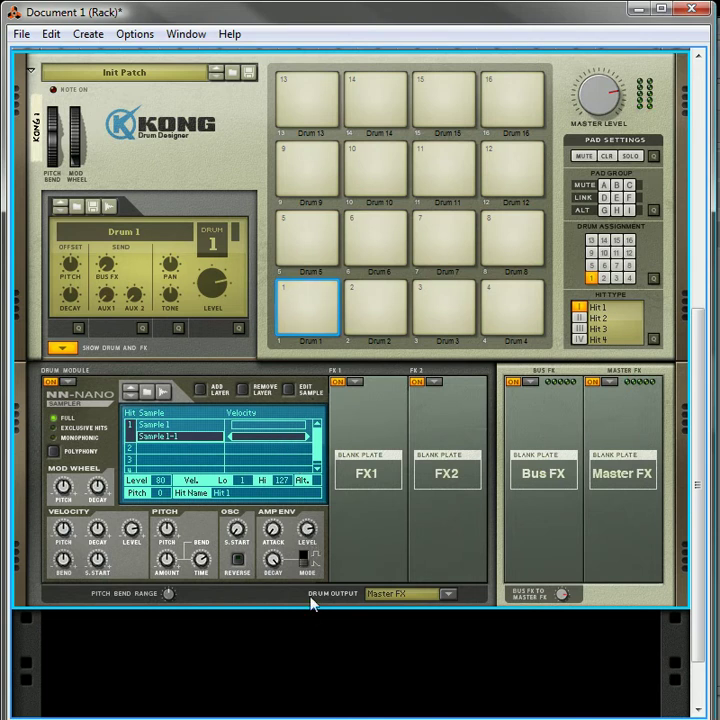
# Step: Set the two layers to alternate and play pad 1 to hear them
pyautogui.click(215, 426)
pyautogui.click(318, 480)
pyautogui.click(326, 296)
pyautogui.rightClick(192, 444)
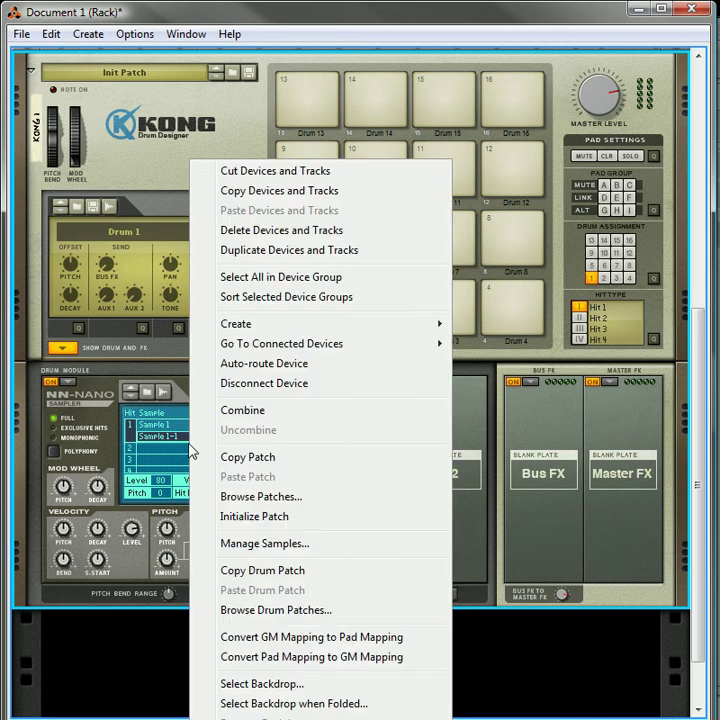
pyautogui.click(168, 436)
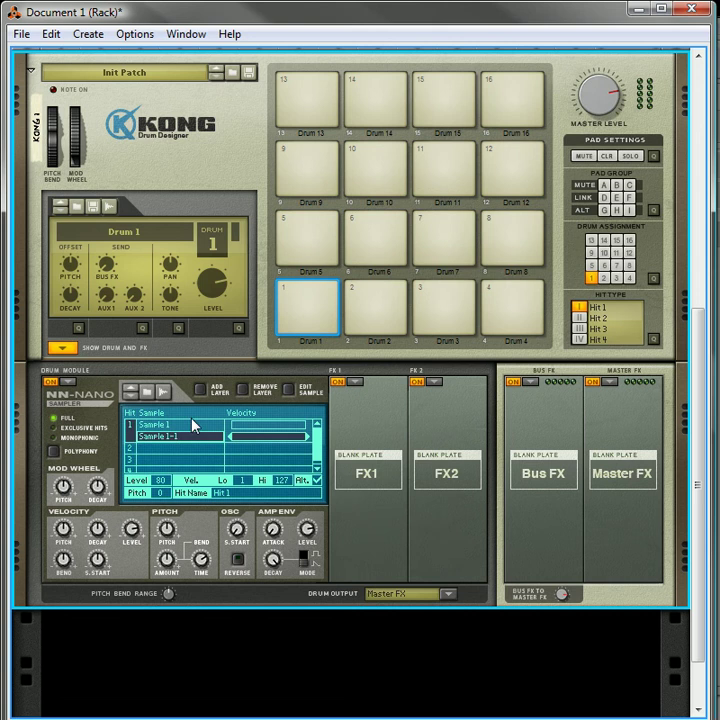
pyautogui.press('F8')
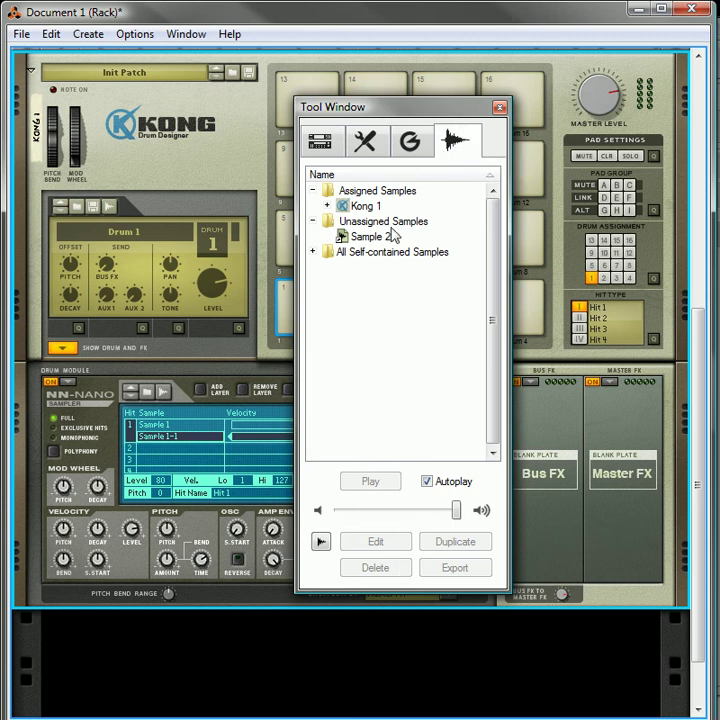
pyautogui.click(312, 252)
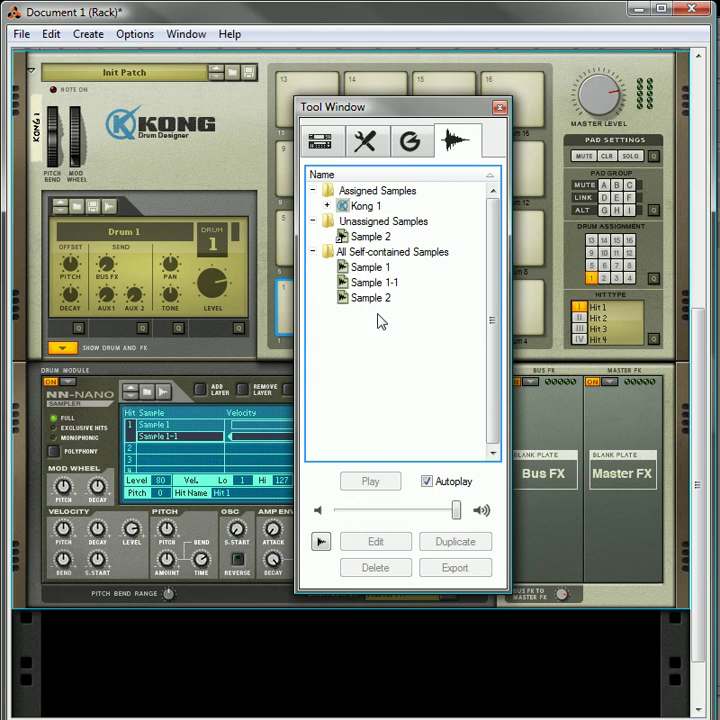
# Step: Close the Song Samples window and dismiss Kong's options list without choosing anything
pyautogui.click(500, 107)
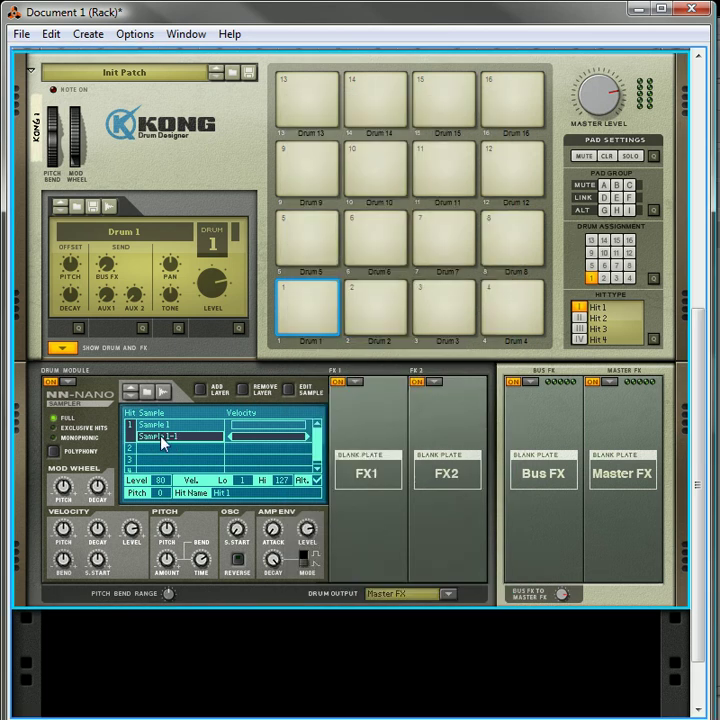
pyautogui.rightClick(185, 440)
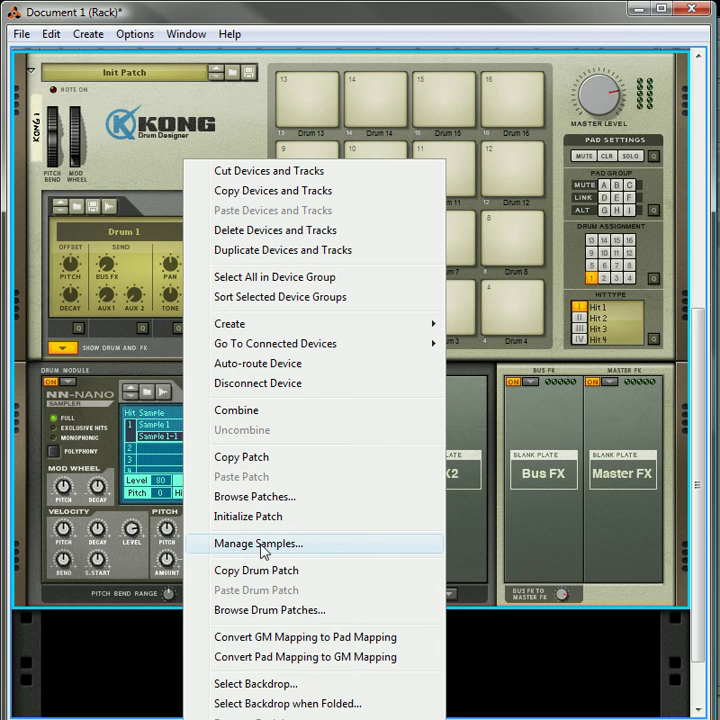
pyautogui.click(157, 441)
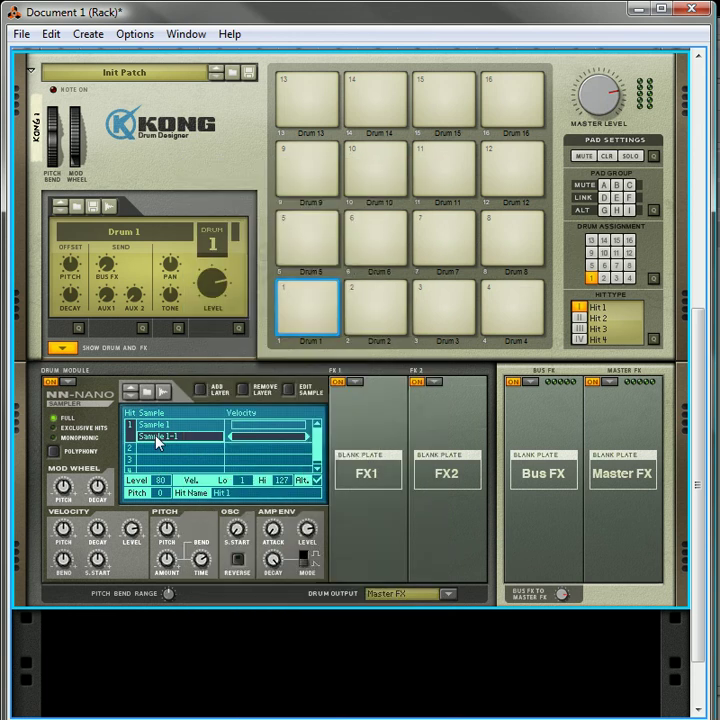
# Step: Delete the Kong device, confirming the prompt, dismiss the device list, and bring up Kong's options
pyautogui.press('Delete')
pyautogui.click(325, 435)
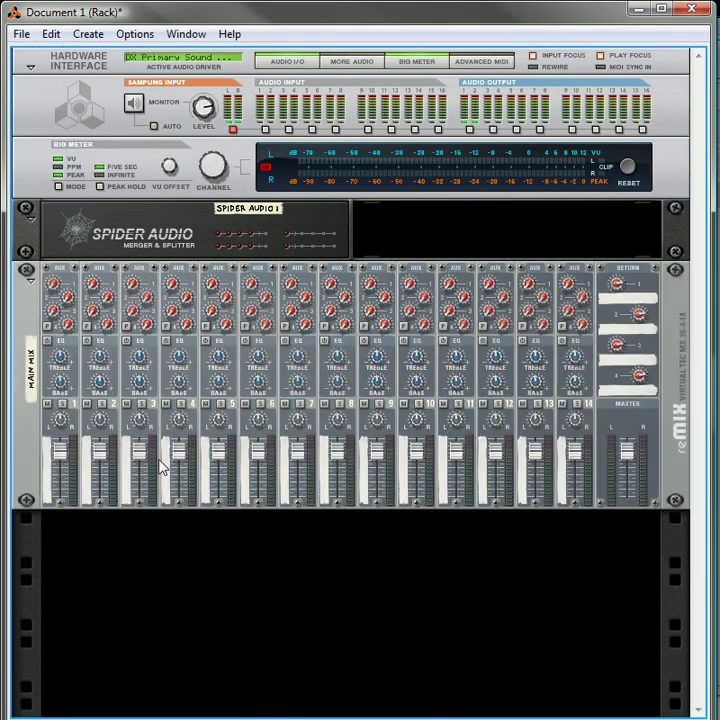
pyautogui.rightClick(167, 522)
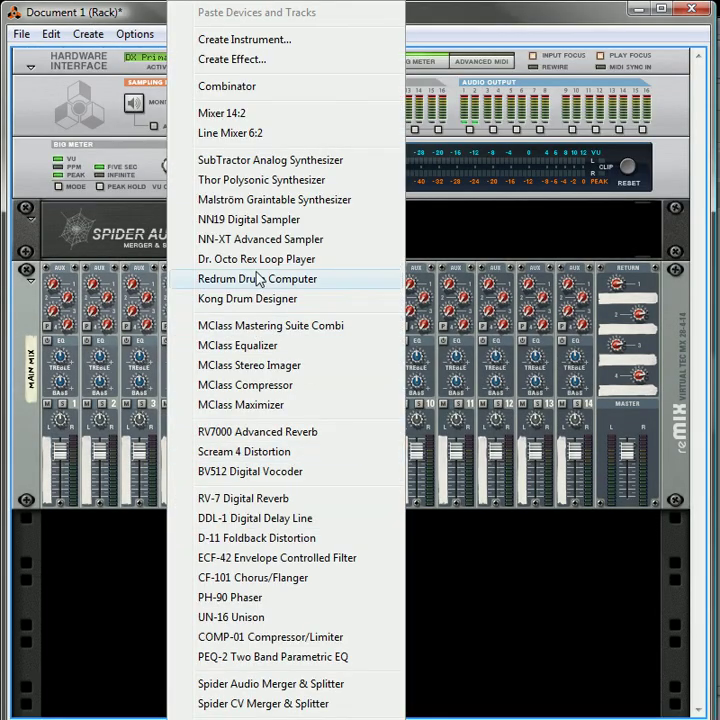
pyautogui.click(105, 560)
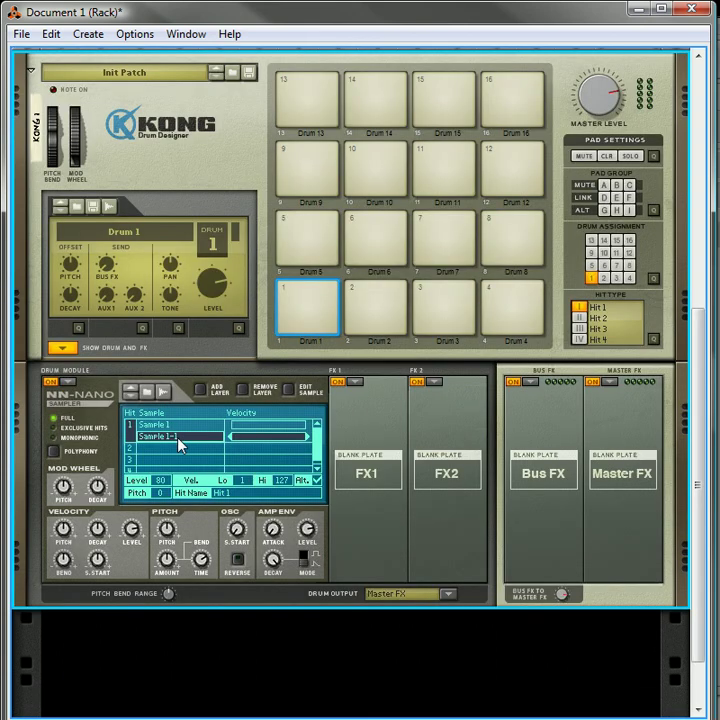
pyautogui.rightClick(179, 444)
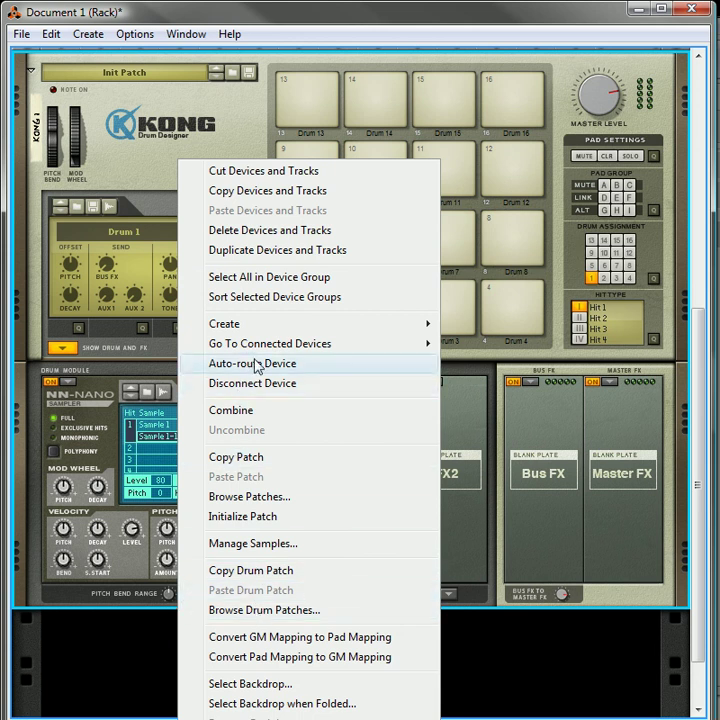
# Step: Initialize the Kong patch and load an NN-Nano Sampler back into Drum 1's module slot
pyautogui.click(270, 518)
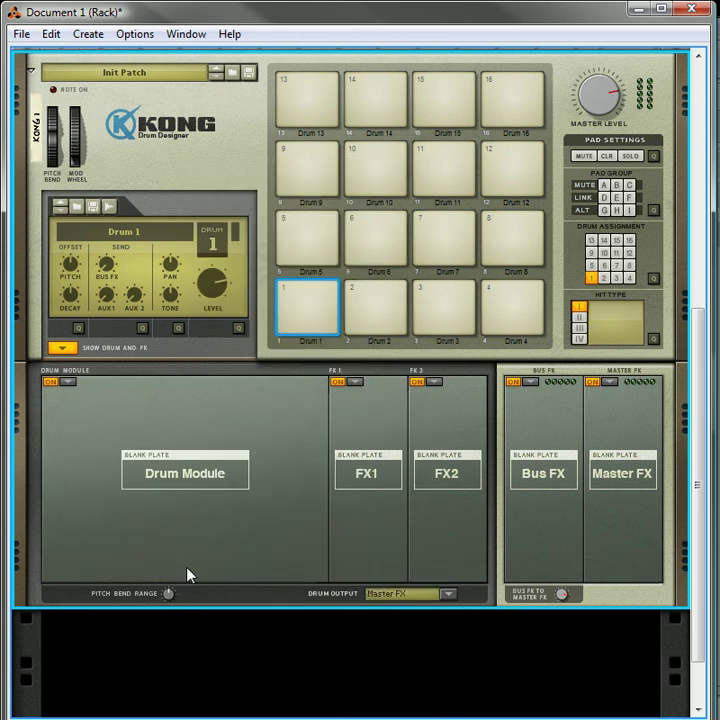
pyautogui.click(67, 388)
pyautogui.click(98, 426)
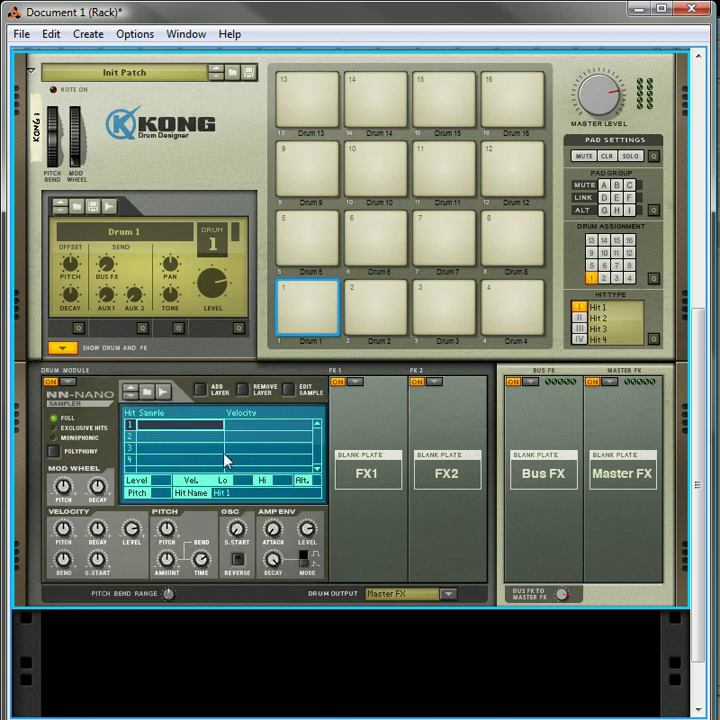
pyautogui.rightClick(201, 434)
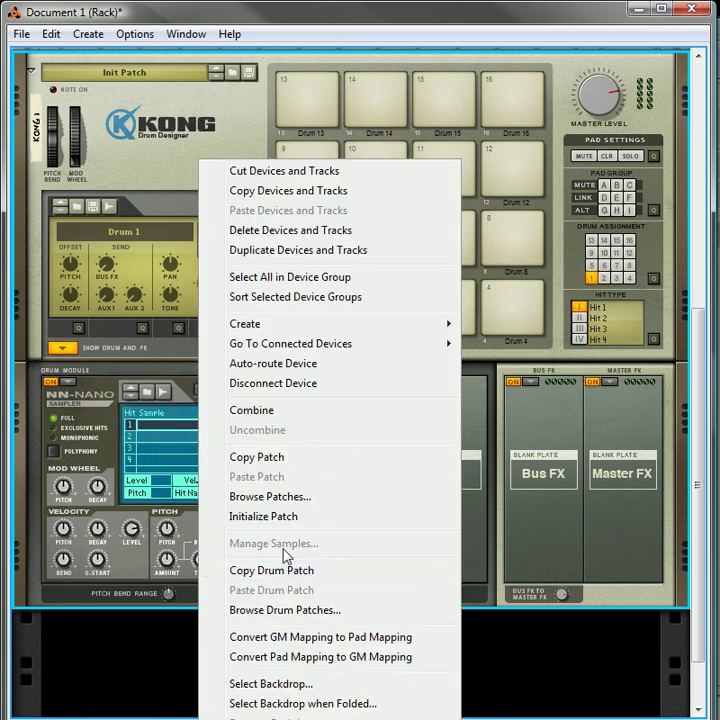
pyautogui.click(490, 566)
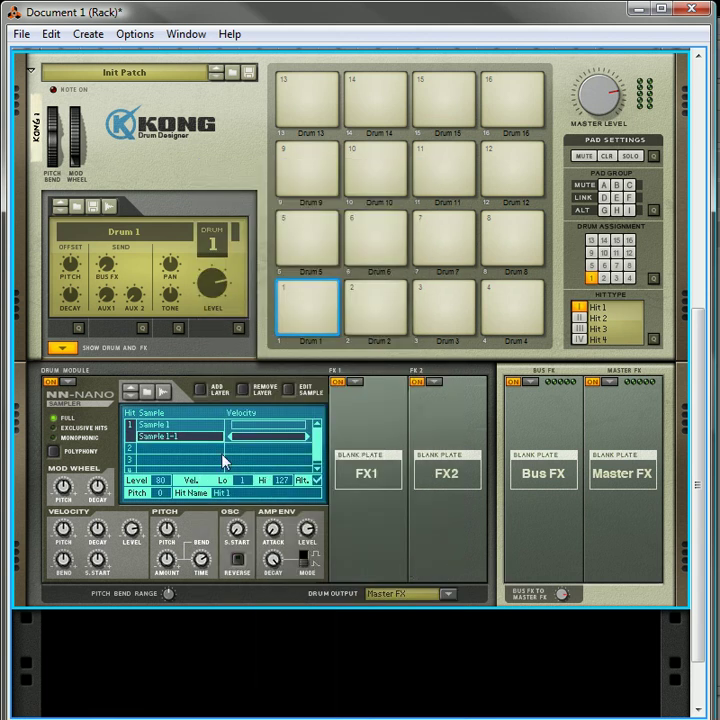
# Step: Choose Manage Samples from Kong's menu and expand All Self-contained Samples
pyautogui.rightClick(183, 438)
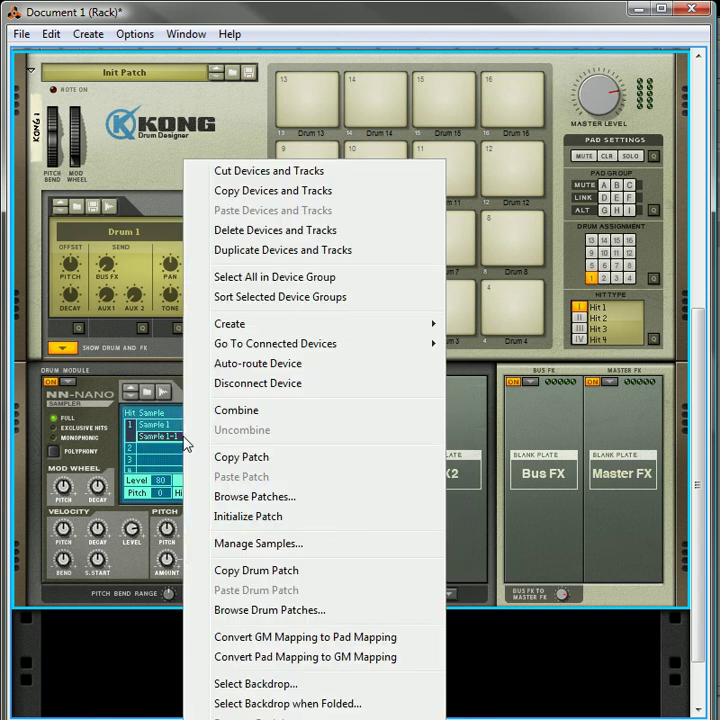
pyautogui.click(266, 548)
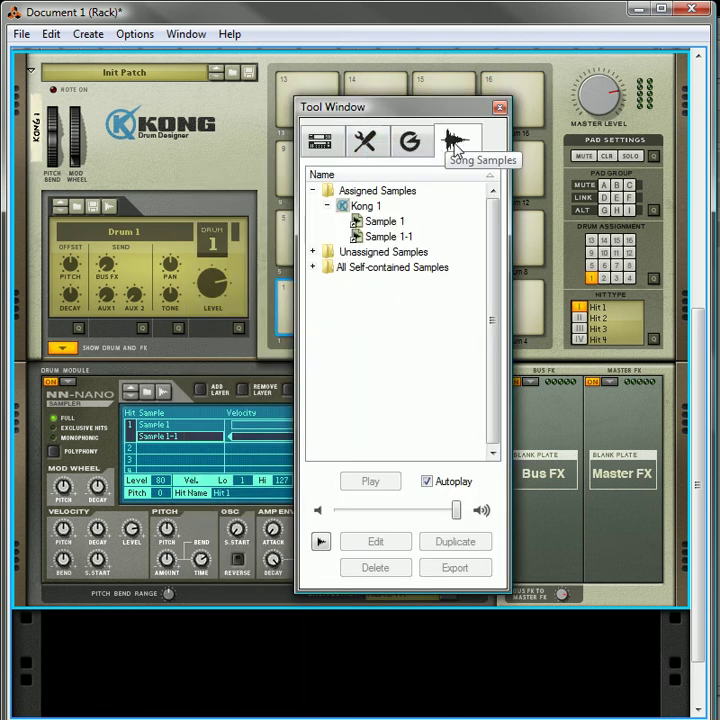
pyautogui.click(313, 267)
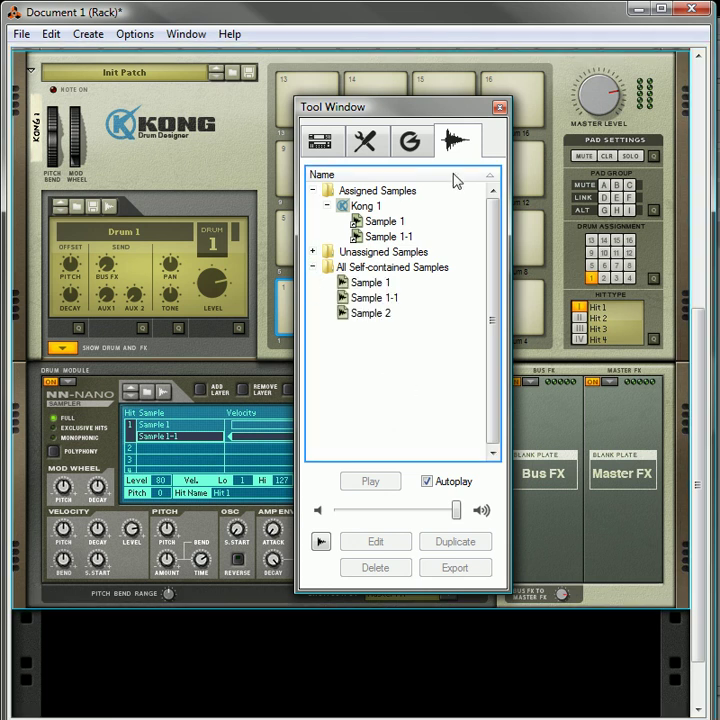